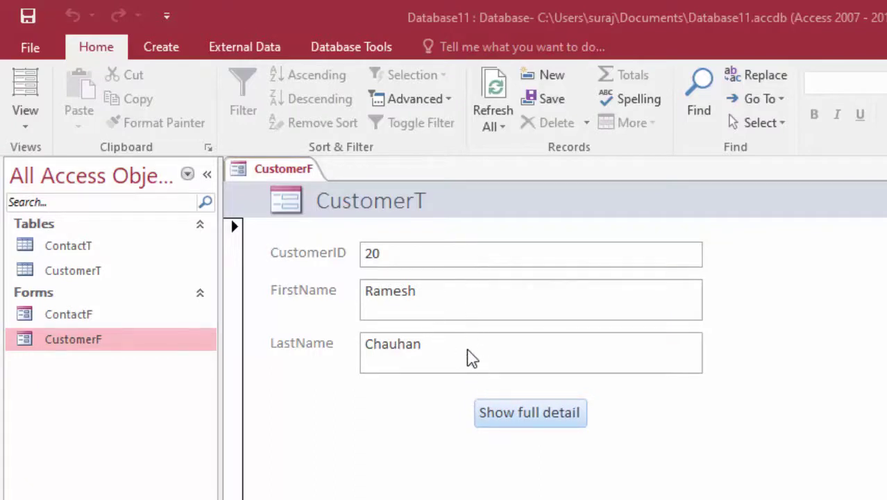
Step: Open ContactF for customer 20 and review its CustomerID, State (Bihar) and City (Patna) values
left_click(505, 416)
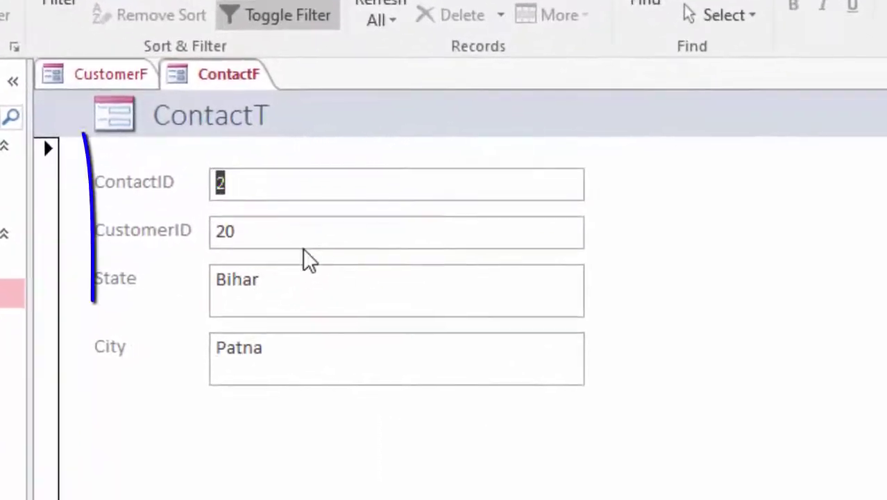
left_click(350, 258)
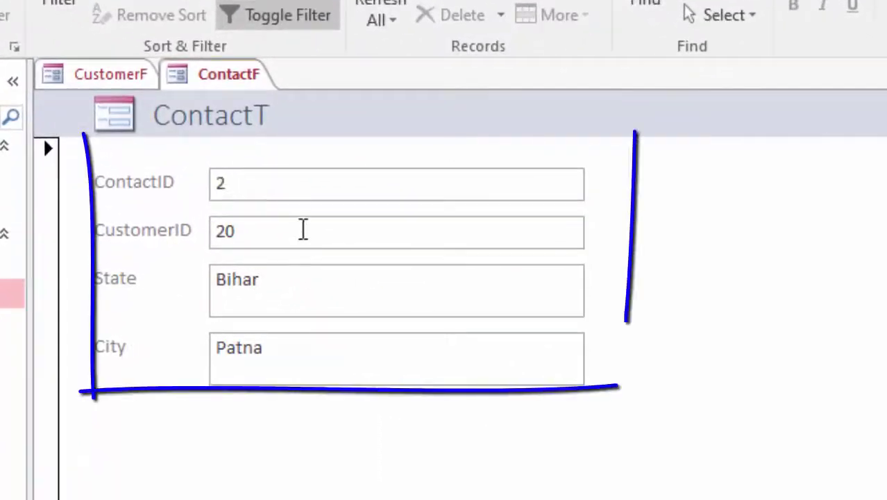
left_click(292, 289)
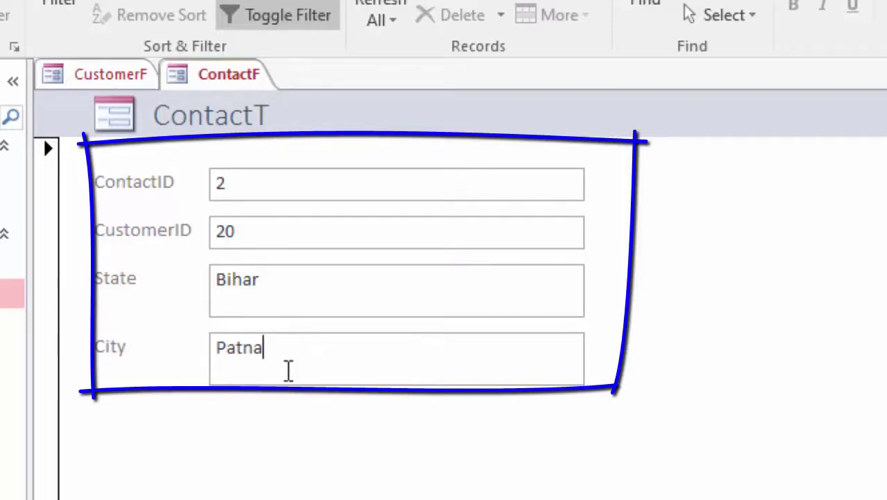
left_click(313, 189)
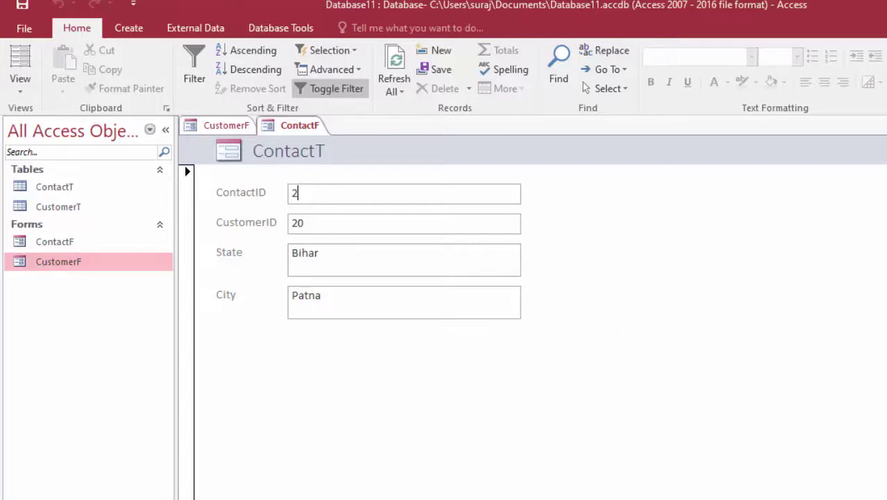
Step: Move CustomerF to customer 30 and open its related contact (MP, Bhopal) in ContactF
key("ctrl+F4")
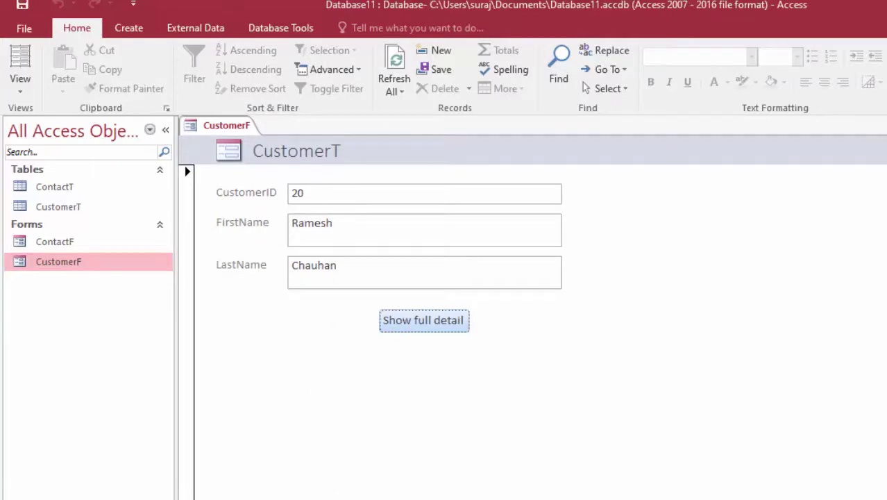
scroll(288, 493, "down", 1)
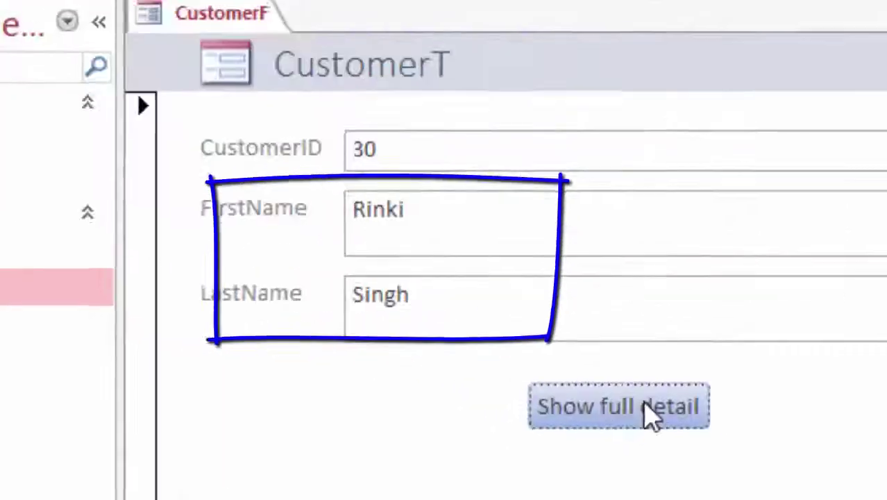
left_click(437, 323)
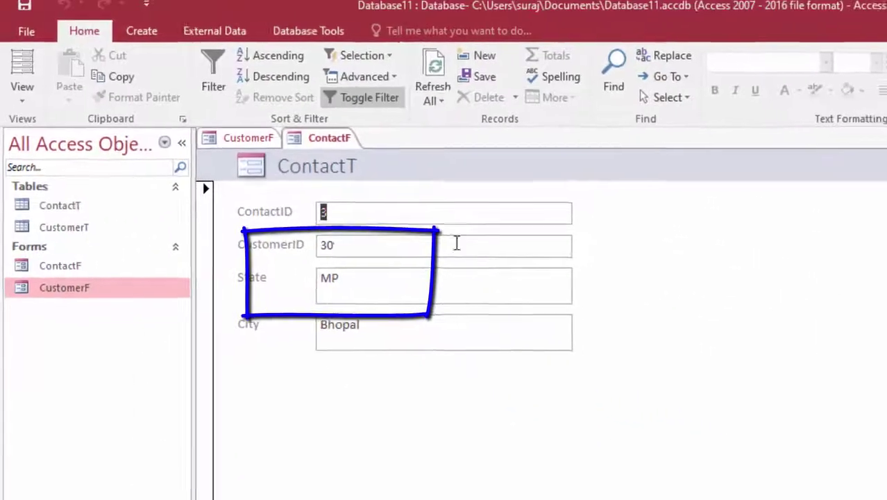
left_click(375, 190)
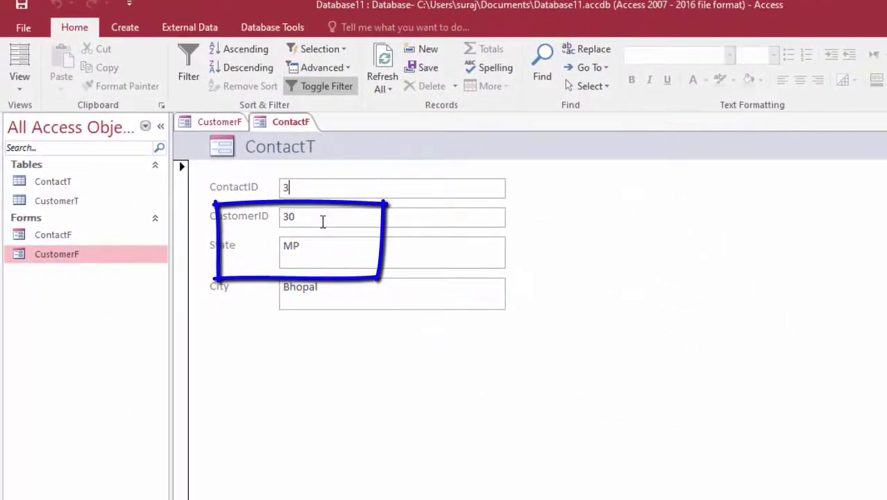
left_click(327, 183)
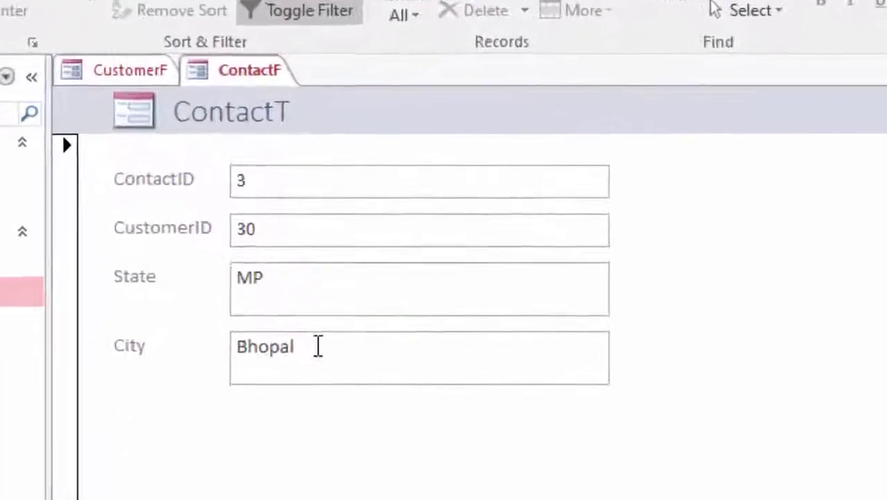
left_click(331, 287)
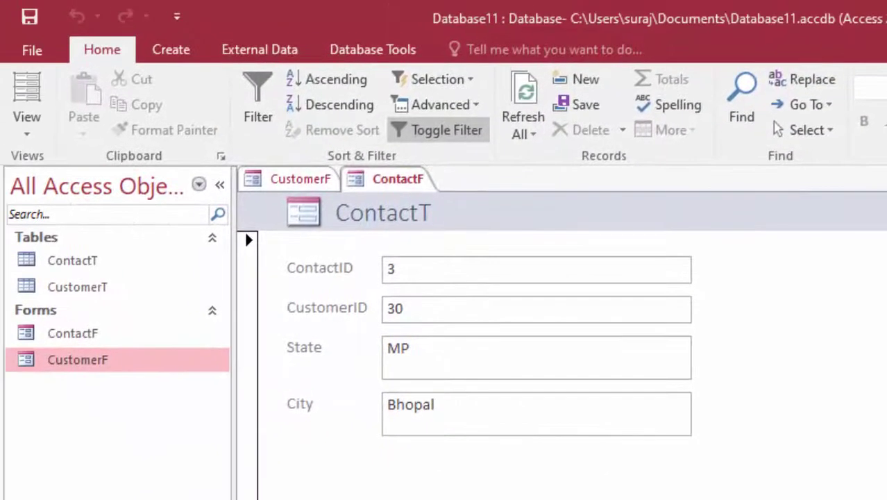
Step: Close ContactF and CustomerF, then create the blank desktop database Database12
key("ctrl+w")
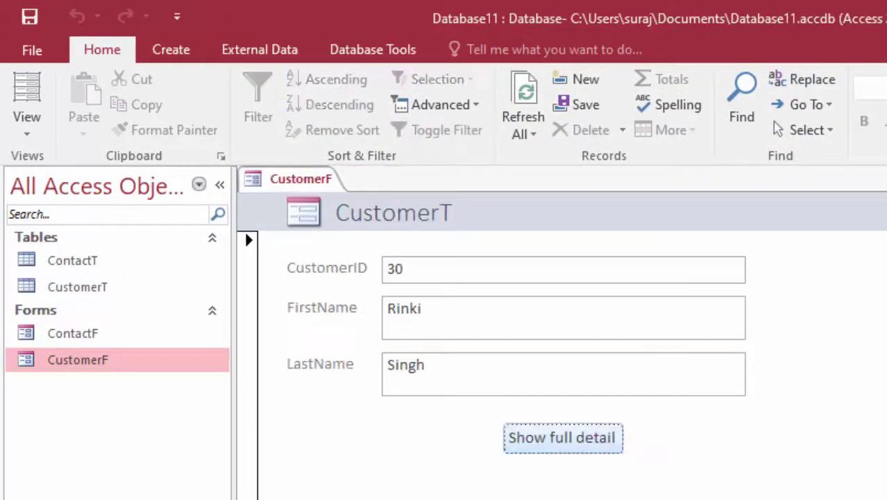
key("ctrl+w")
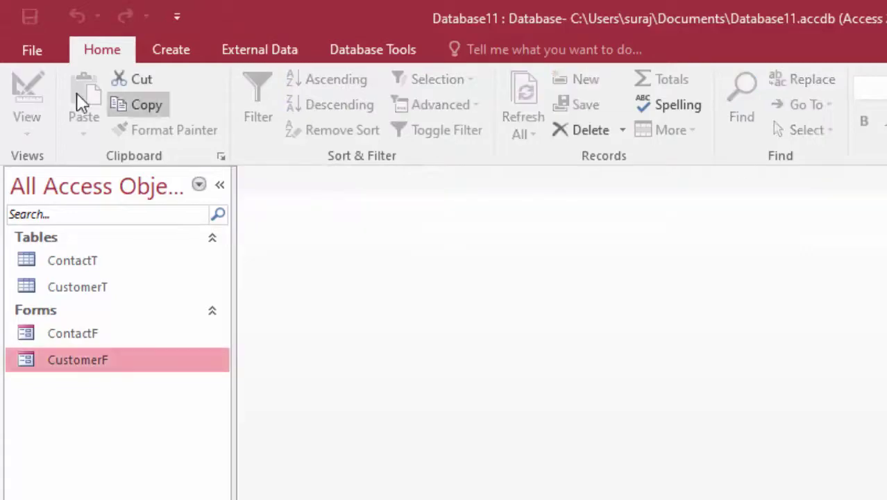
left_click(32, 54)
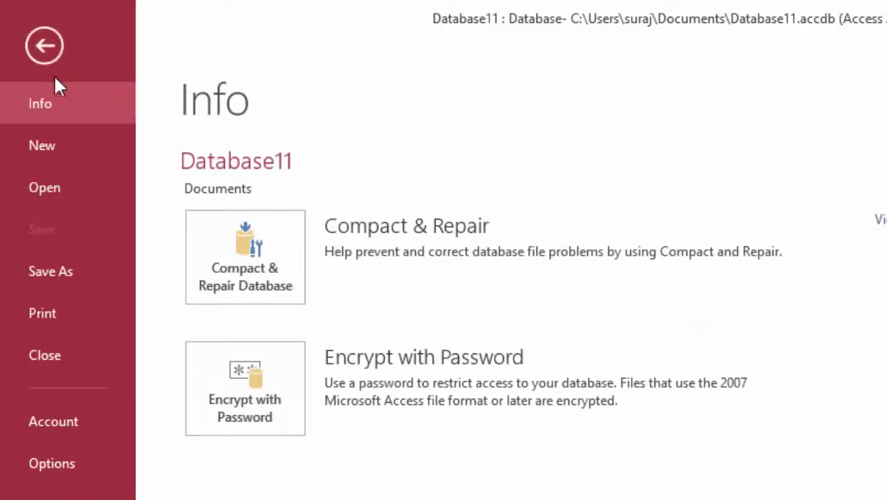
left_click(101, 148)
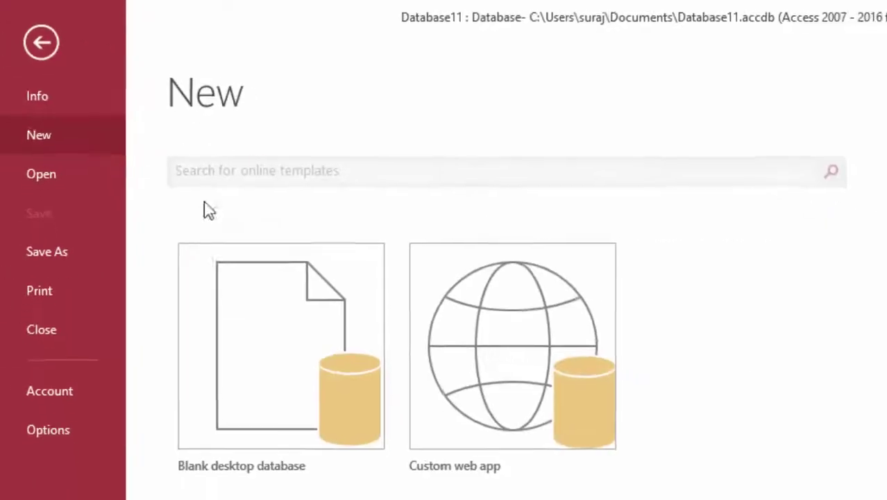
left_click(246, 291)
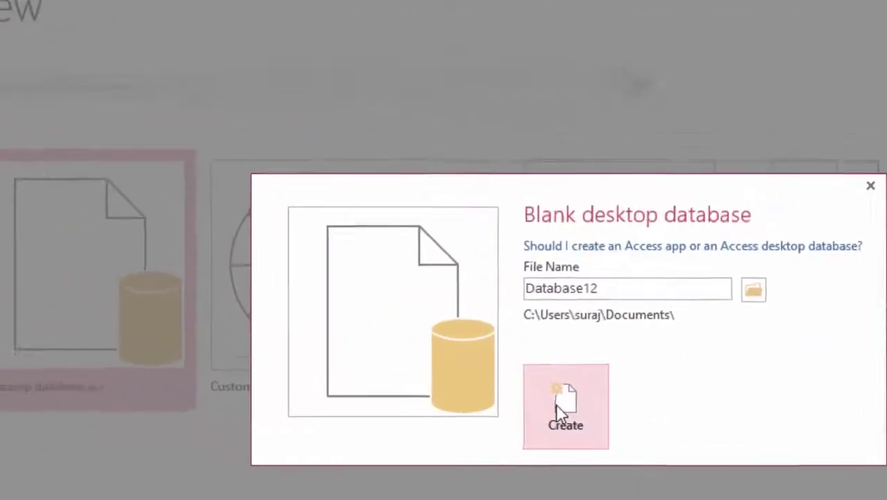
left_click(408, 341)
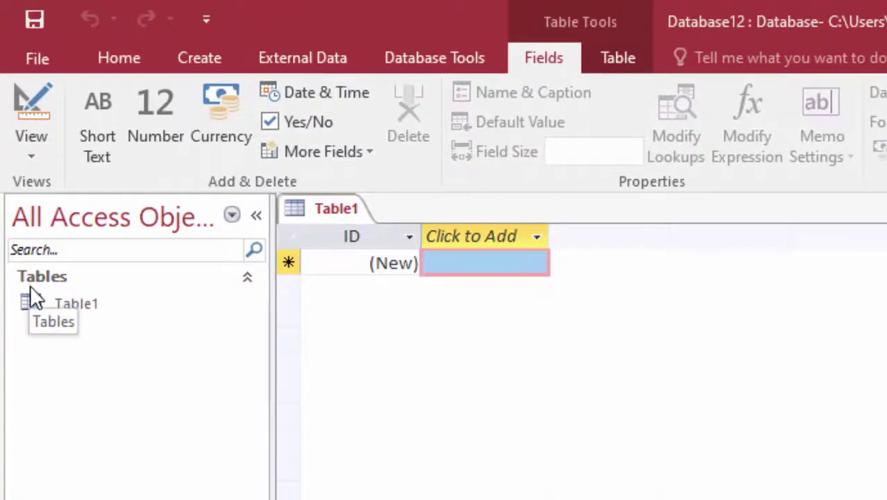
Step: Switch Table1 to design view, saving it under the name CustomerT
left_click(40, 156)
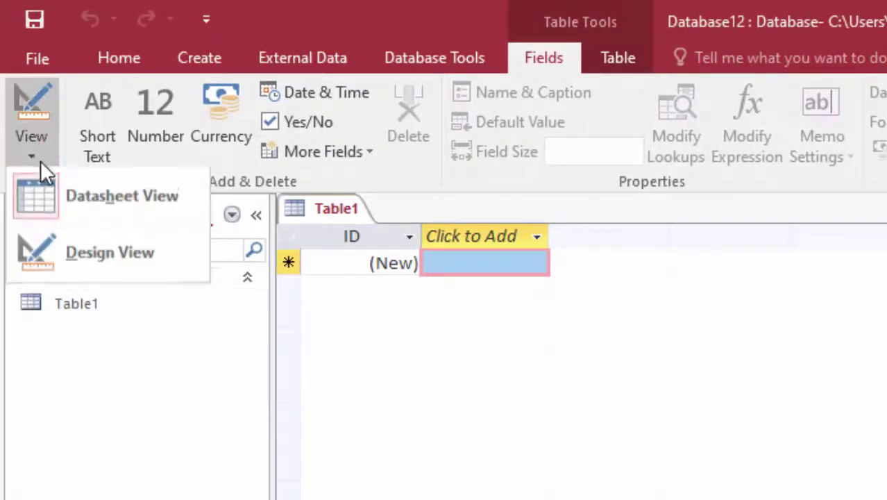
left_click(59, 207)
left_click(48, 161)
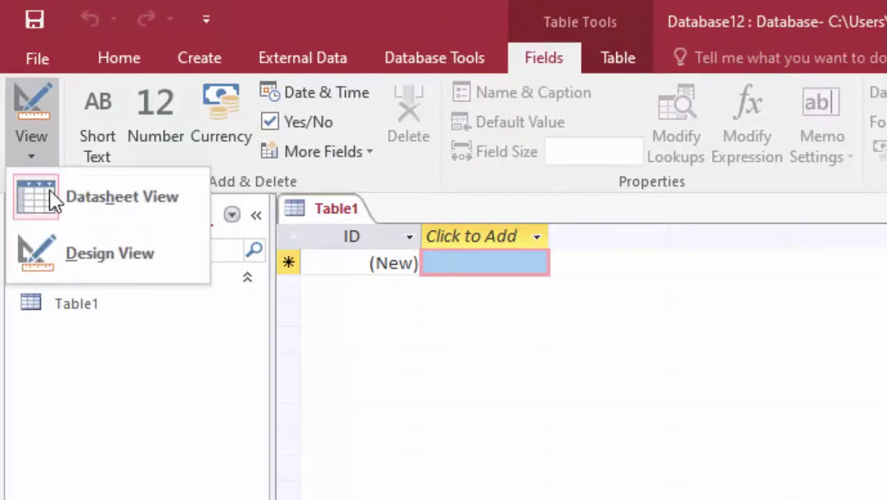
left_click(49, 252)
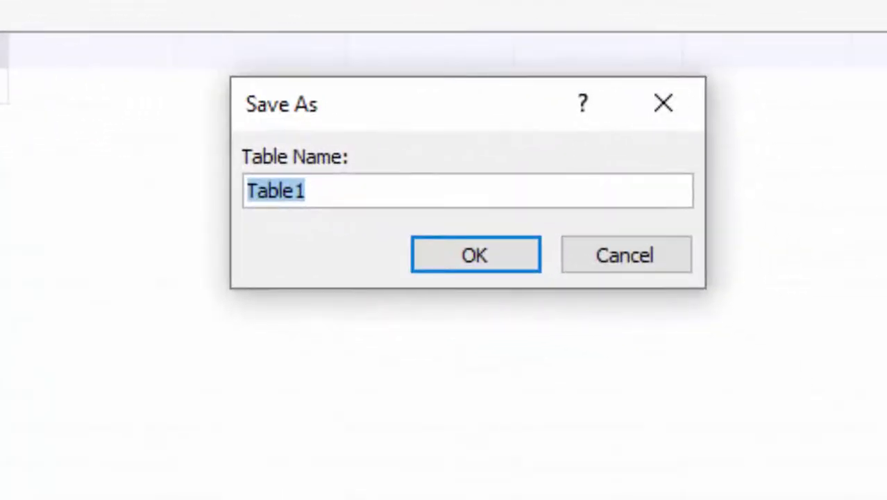
key("BackSpace")
type("X")
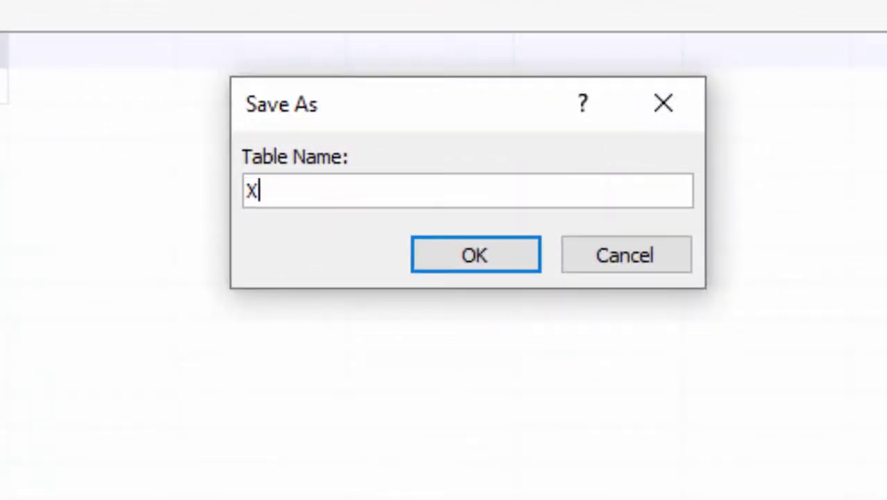
key("BackSpace")
type("C")
type("usto")
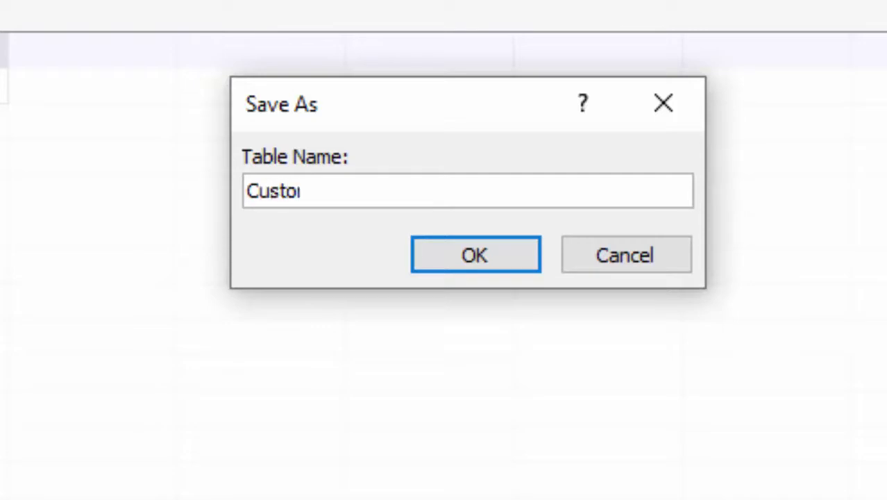
type("merT")
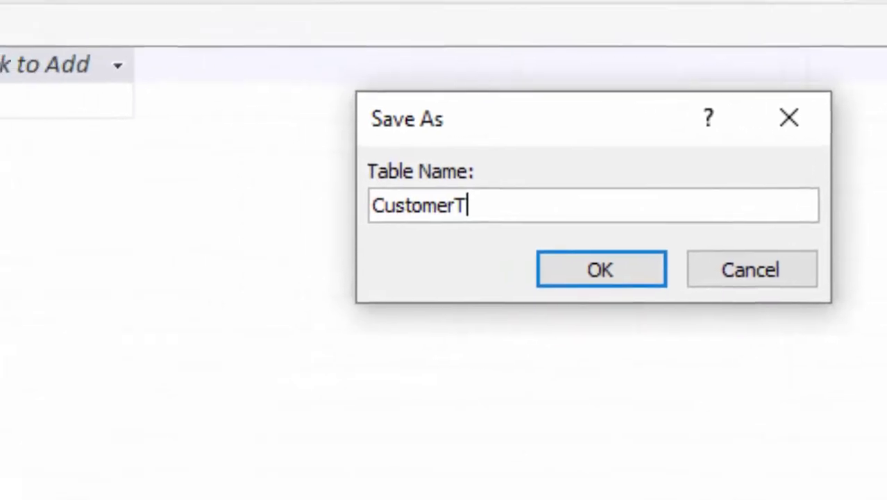
key("Return")
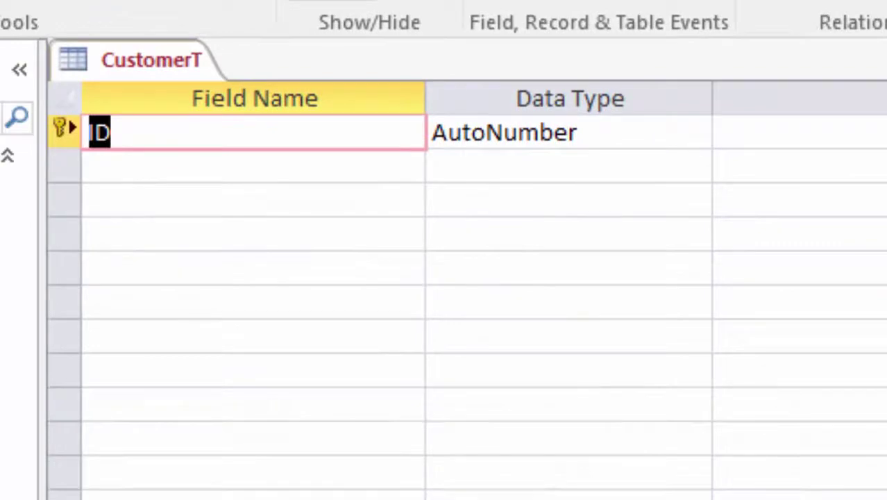
Step: Rename the ID field to CustomerID and change its data type to Number
left_click(143, 136)
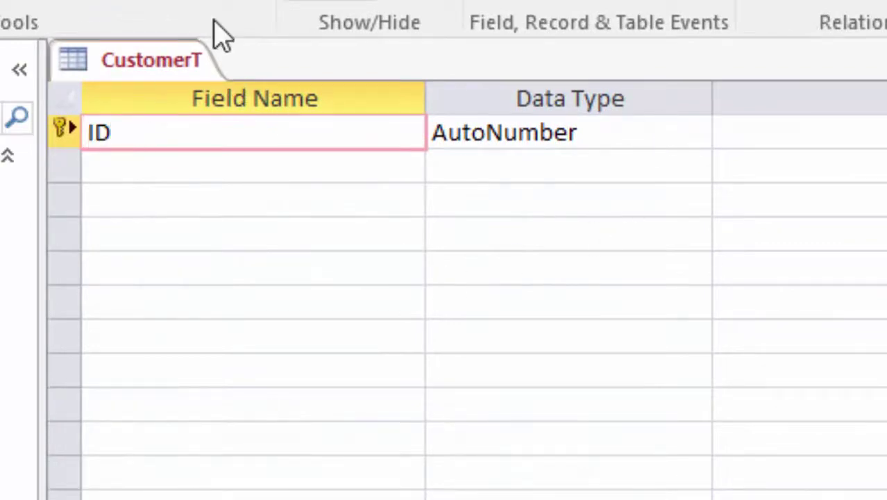
key("BackSpace")
key("BackSpace")
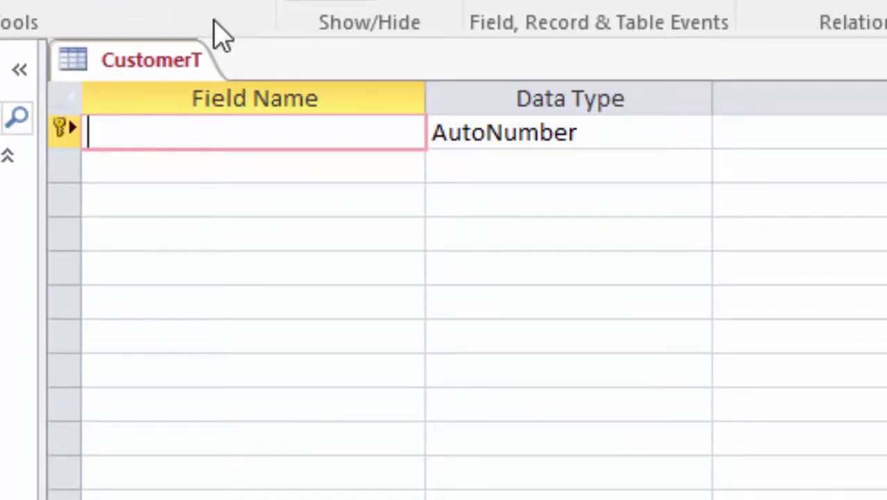
type("Cus")
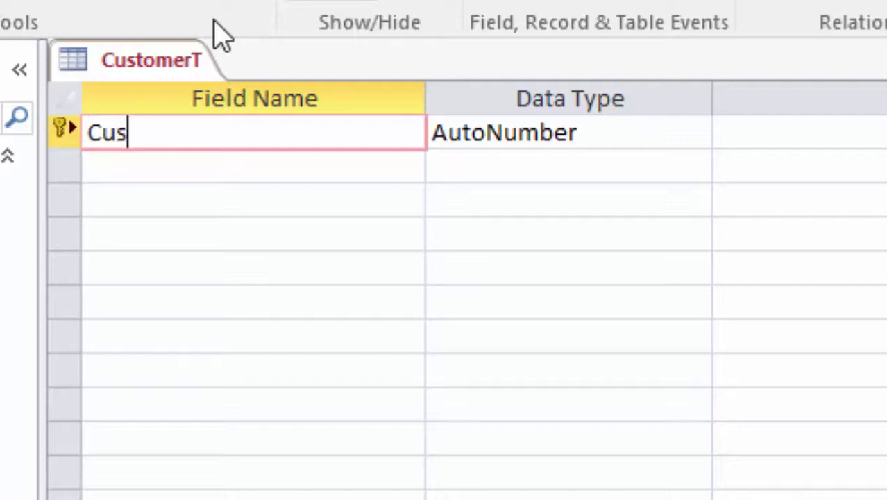
type("tome")
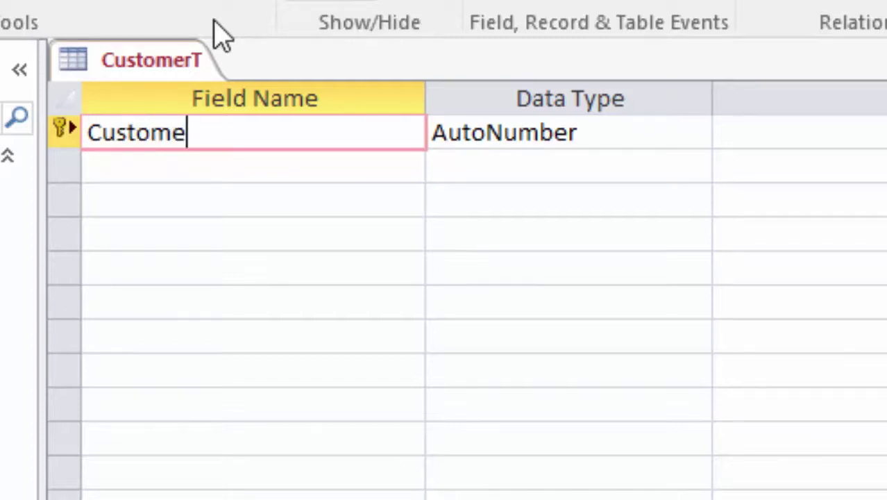
type("rI")
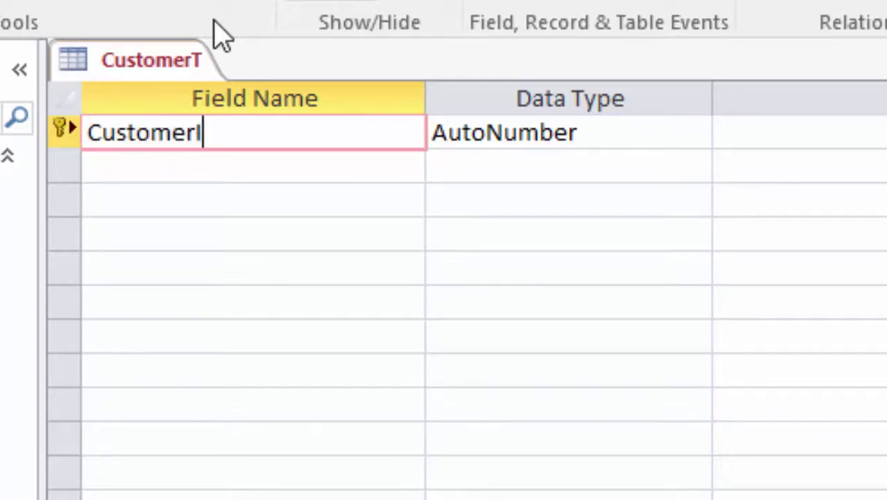
type("D")
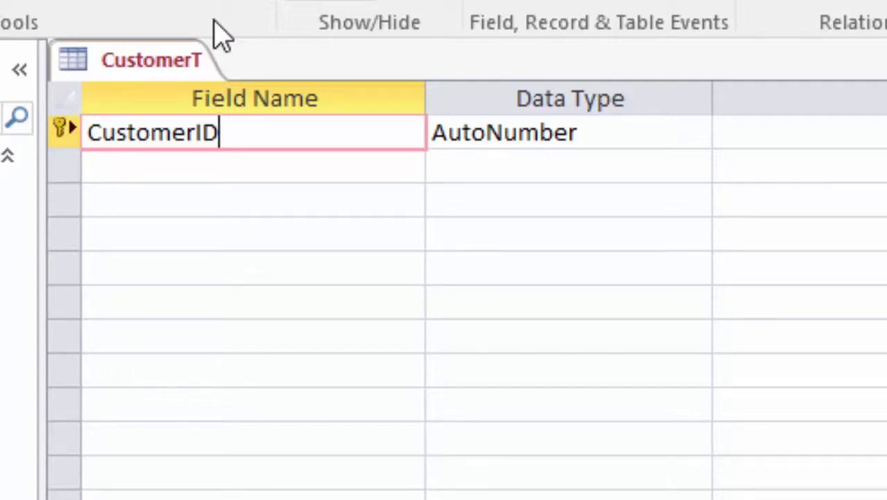
left_click(628, 132)
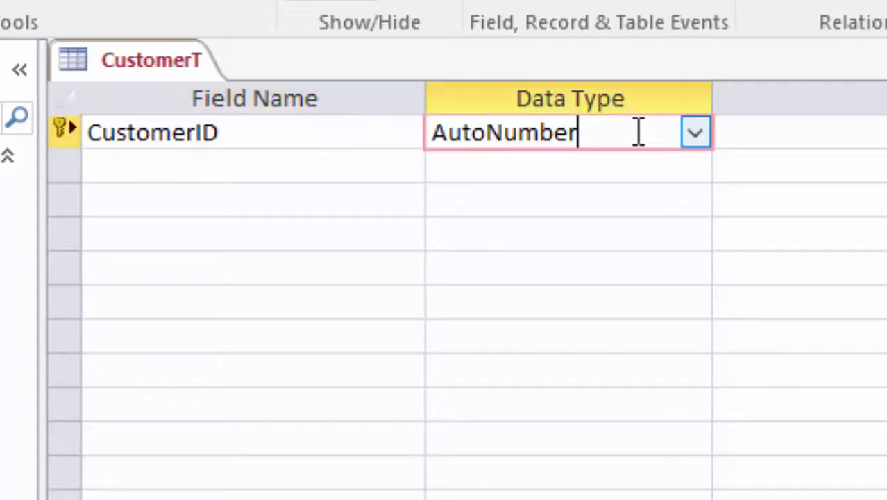
left_click(695, 132)
left_click(633, 244)
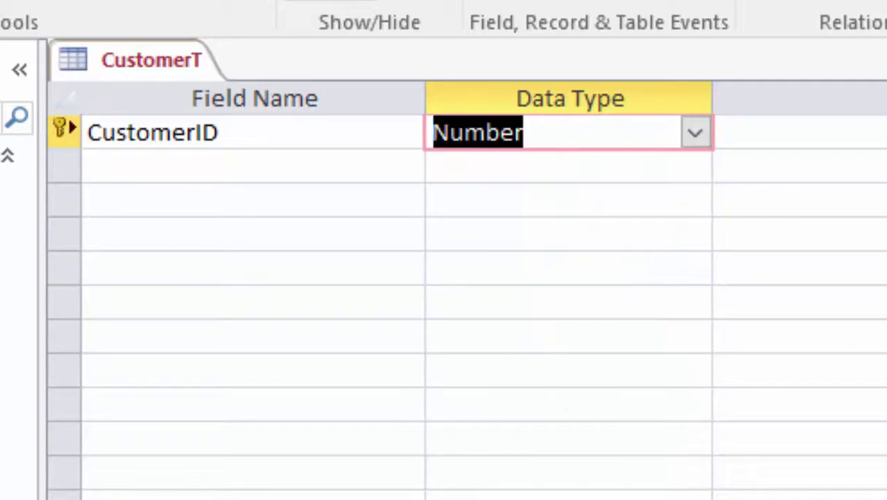
Step: Add FirstName and LastName fields, both of type Short Text
left_click(132, 168)
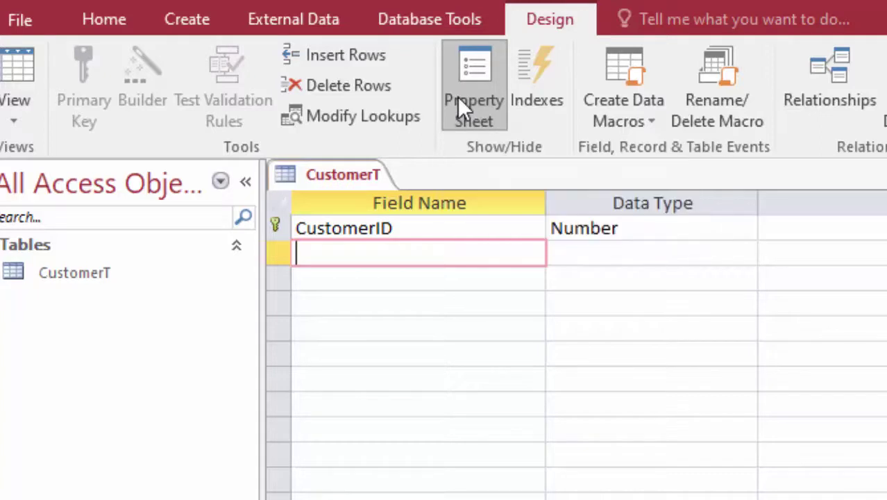
type("Fir")
type("st")
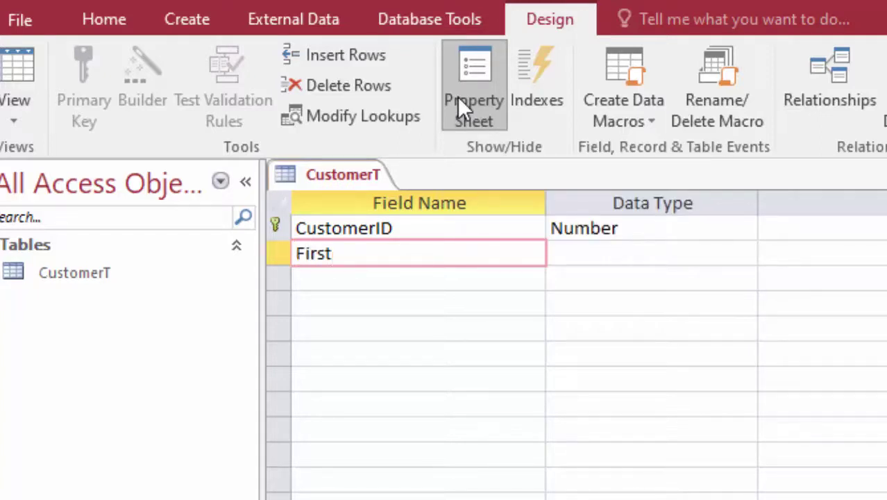
type("Nam")
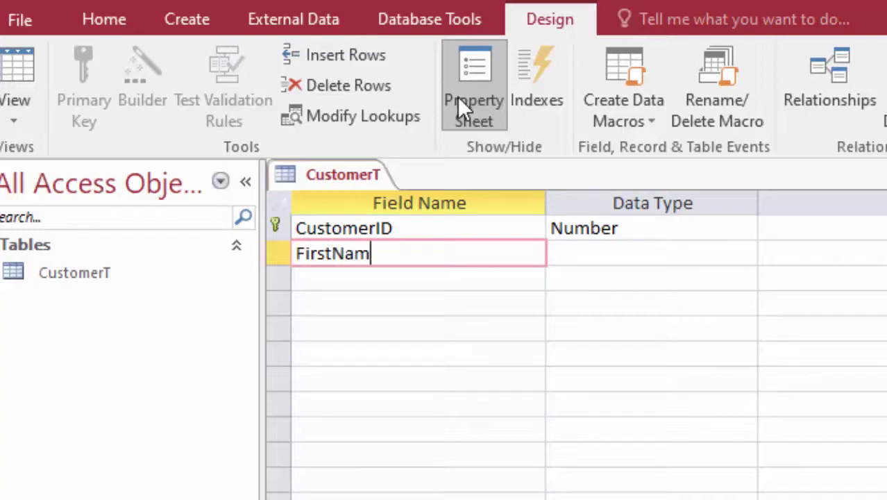
type("e")
left_click(458, 101)
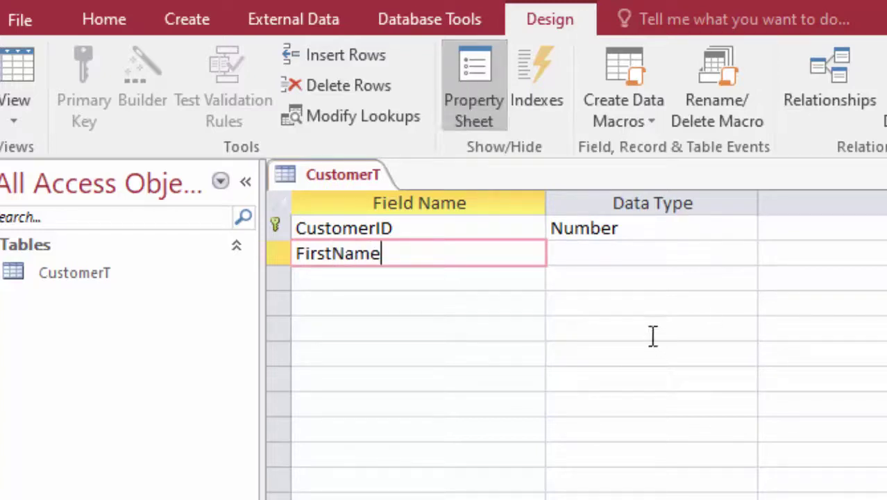
left_click(664, 259)
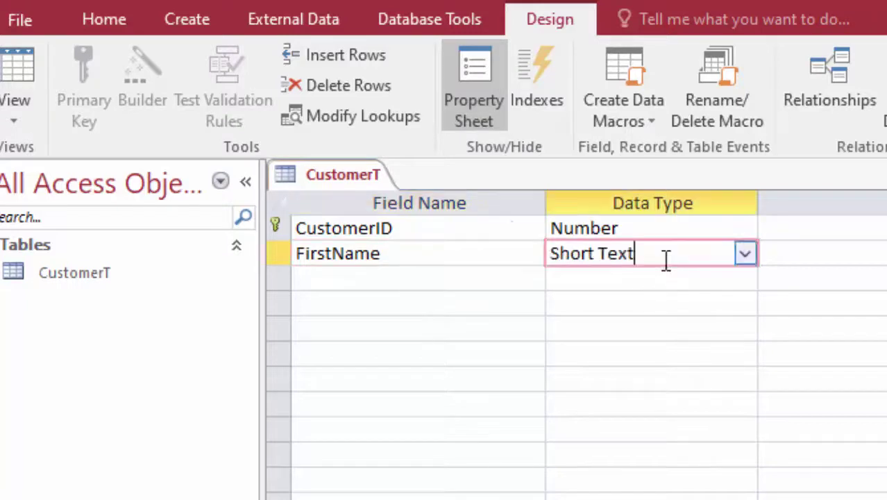
left_click(338, 276)
type("L")
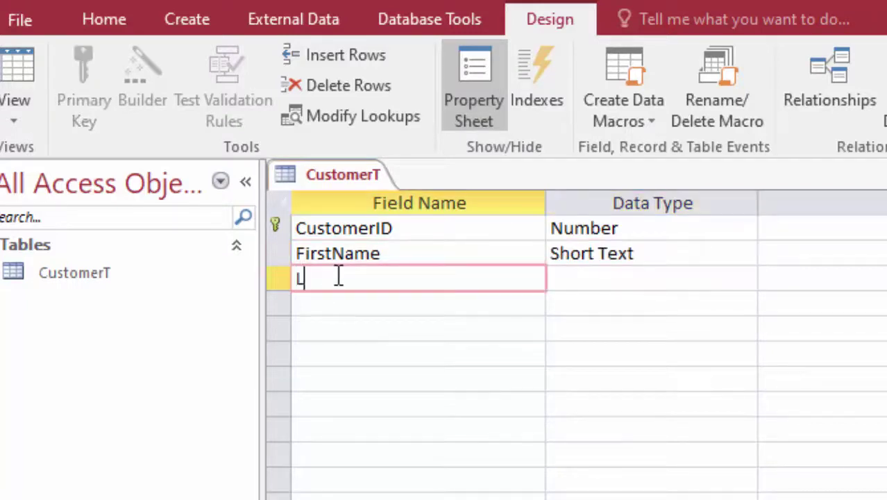
type("ast")
type("Name")
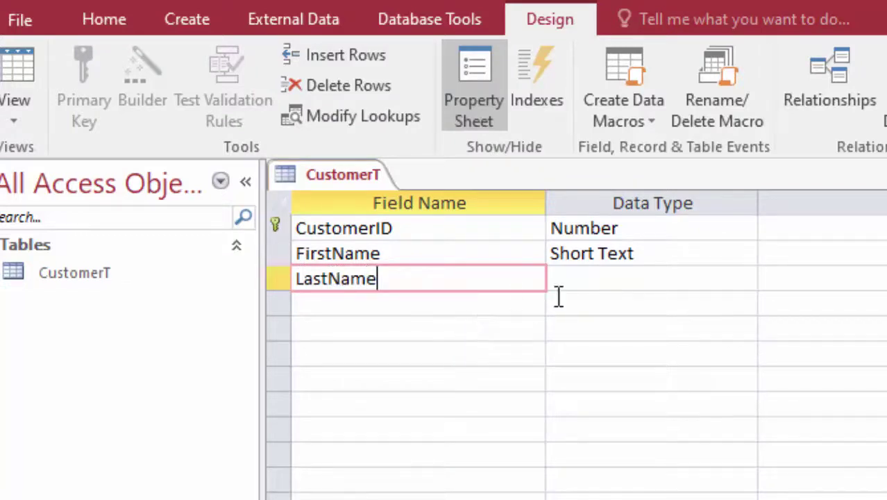
left_click(628, 278)
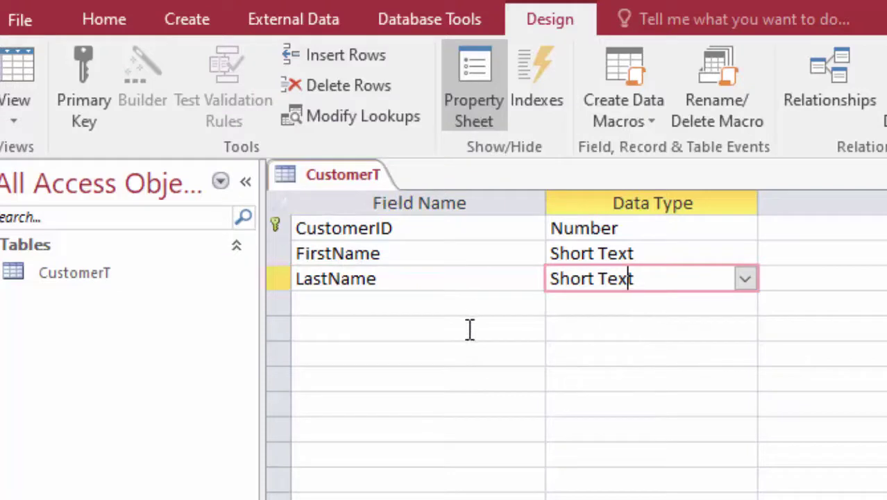
left_click(348, 306)
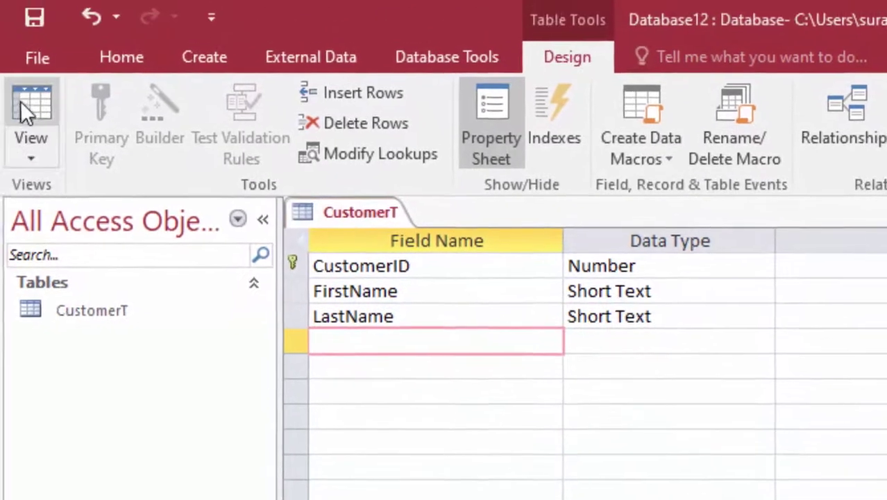
left_click(17, 84)
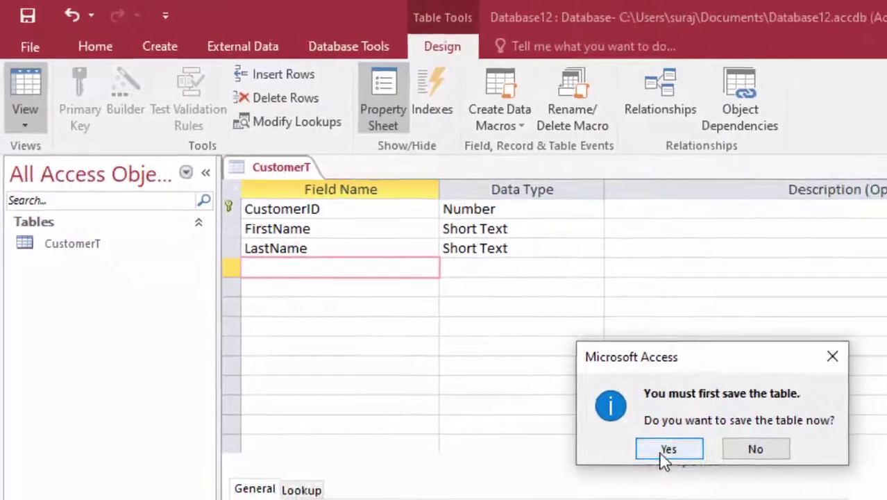
left_click(787, 498)
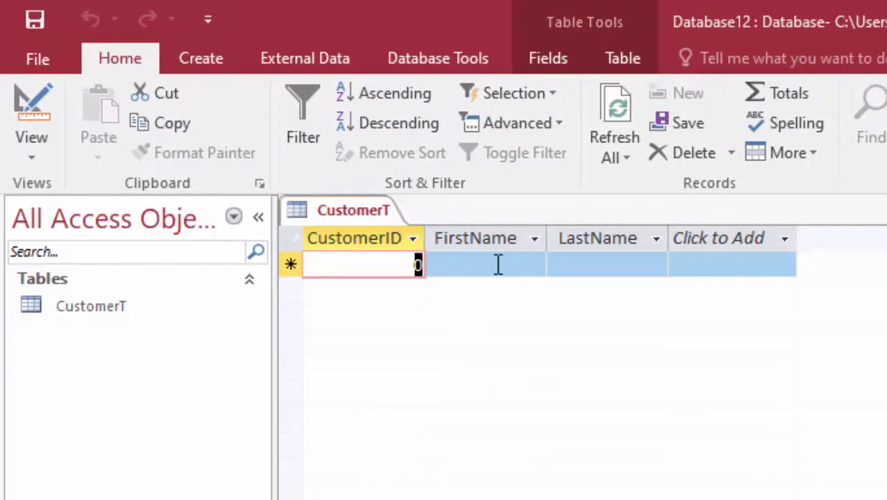
left_click(399, 258)
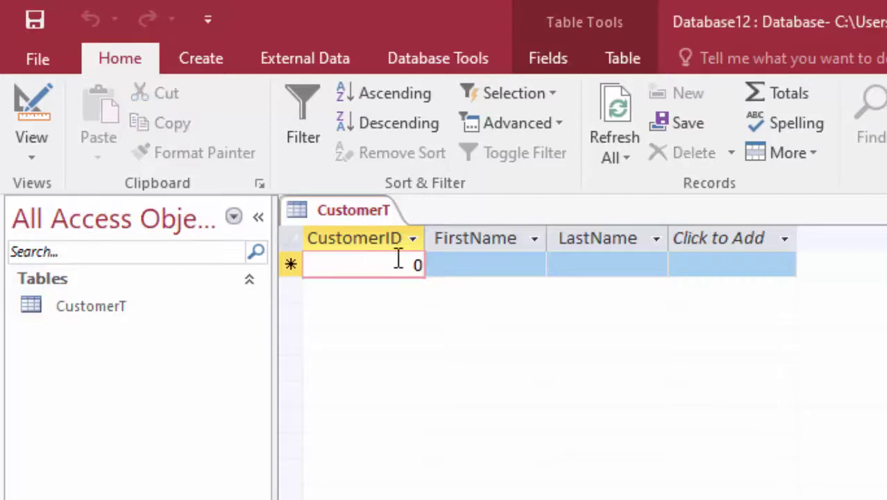
type("1")
key("Tab")
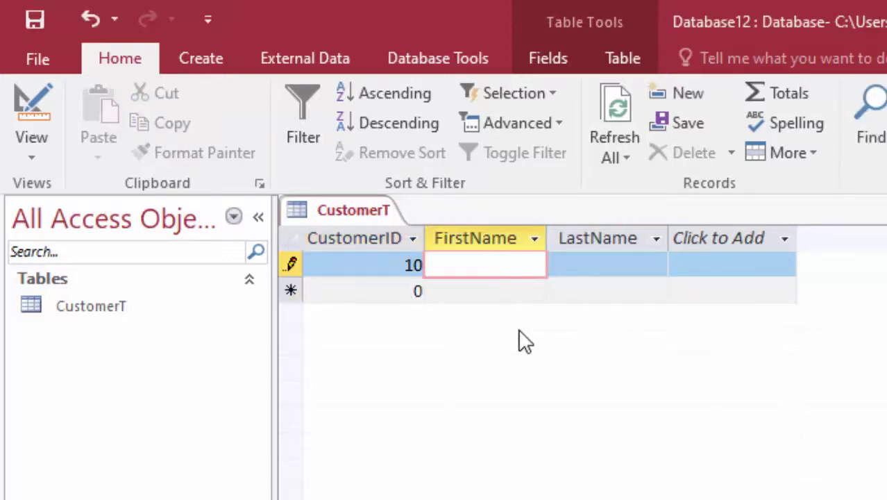
type("R")
type("am")
key("Tab")
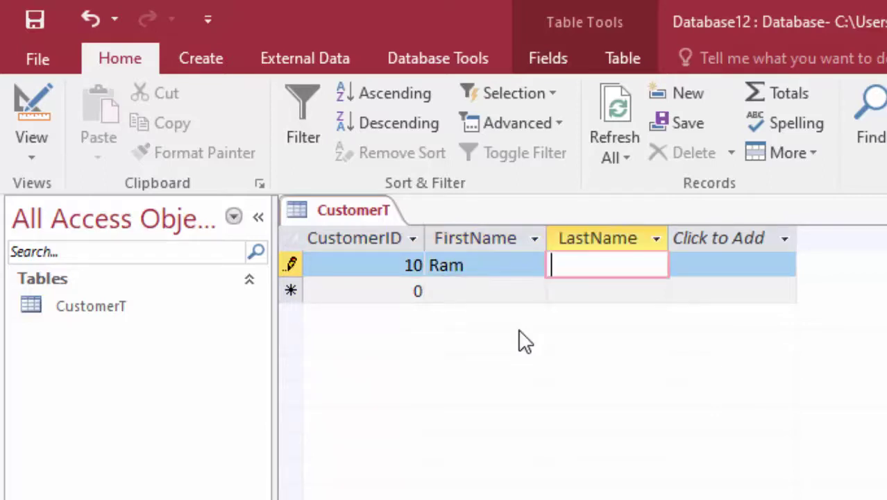
type("Sing")
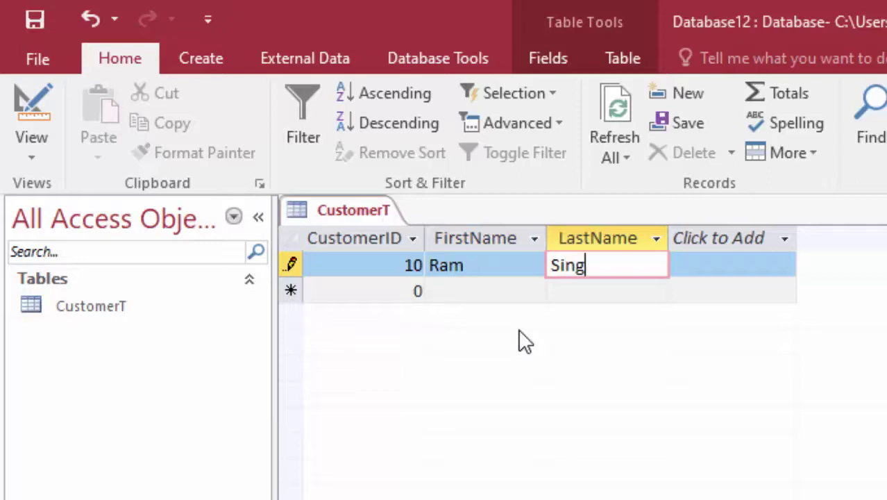
type("h")
key("Tab")
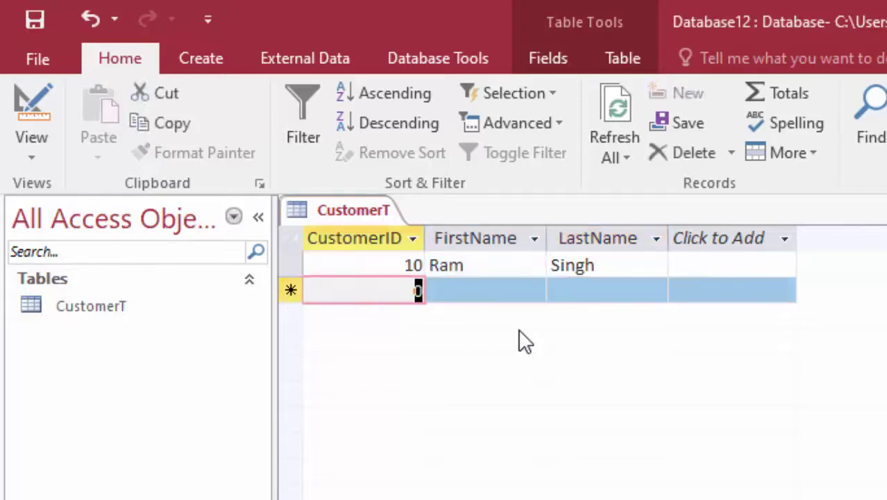
type("2")
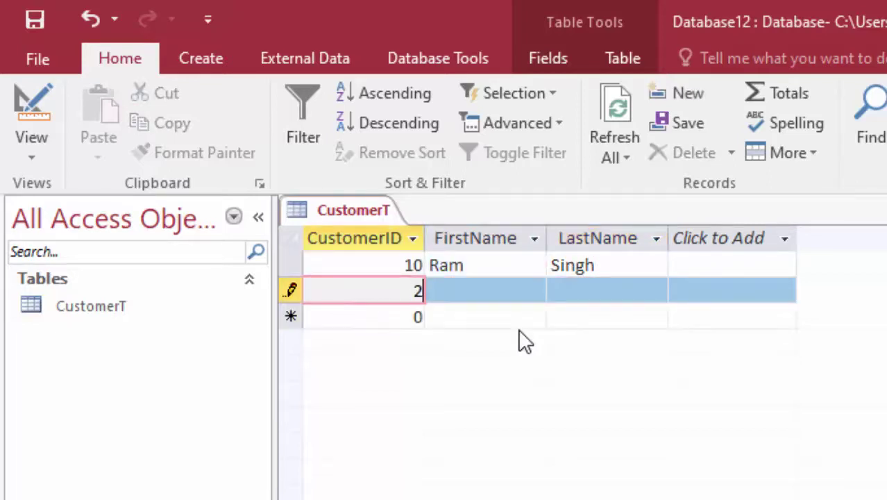
type("0")
key("Tab")
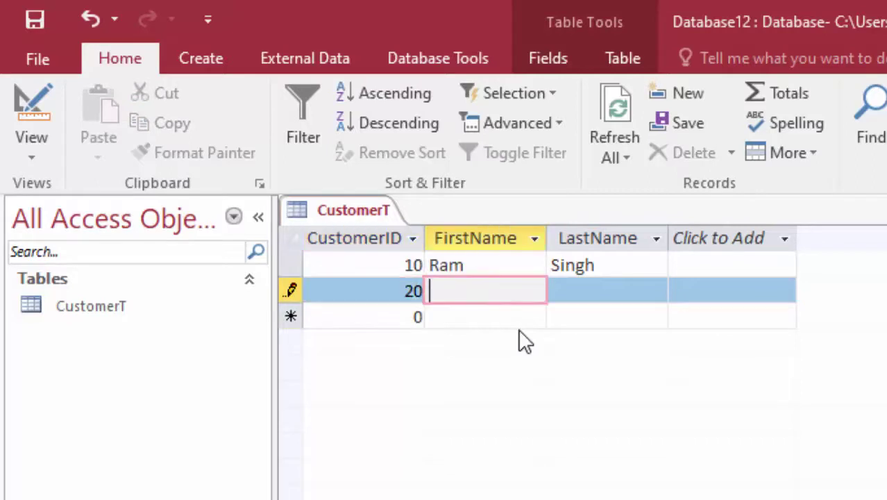
type("Ank")
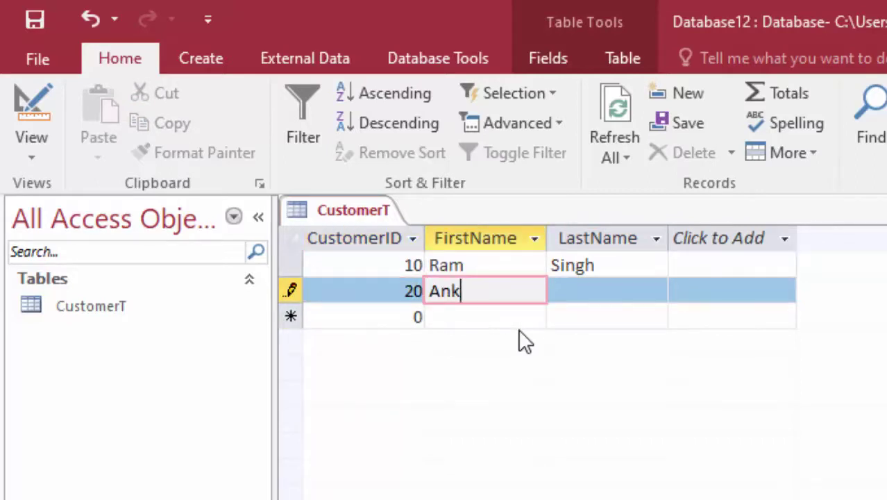
type("it")
key("Tab")
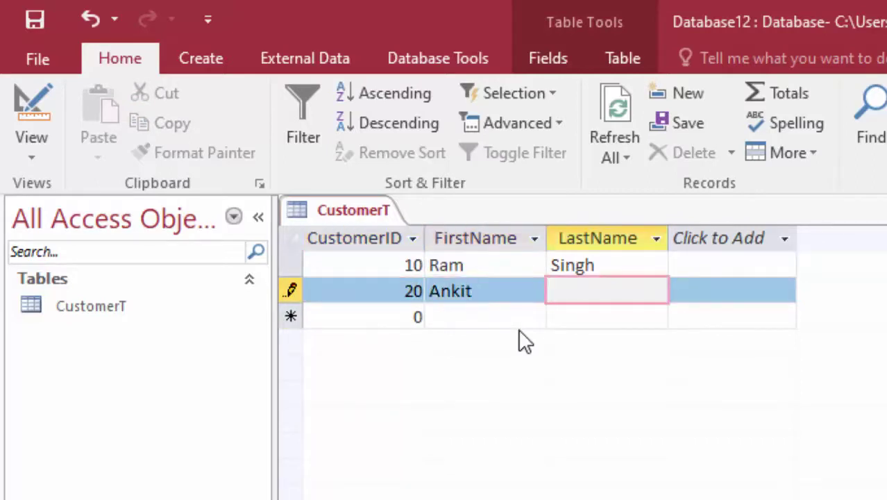
type("Cha")
type("uha")
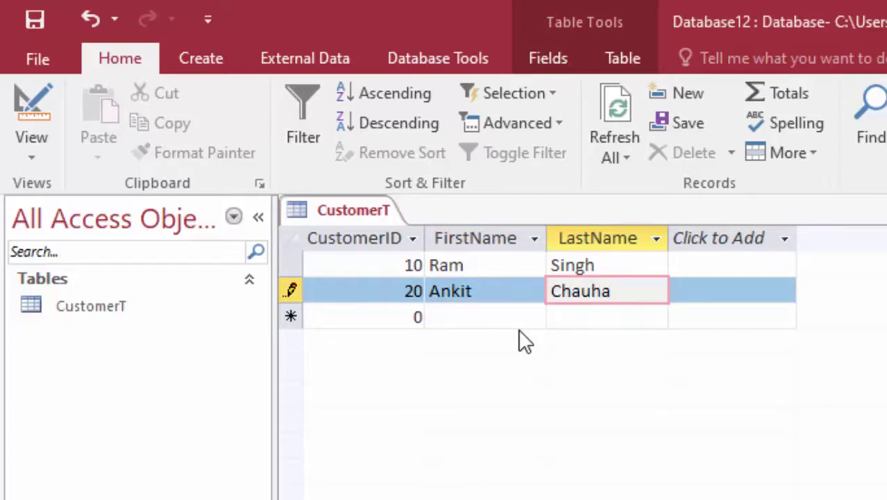
type("n")
left_click(415, 316)
type("3")
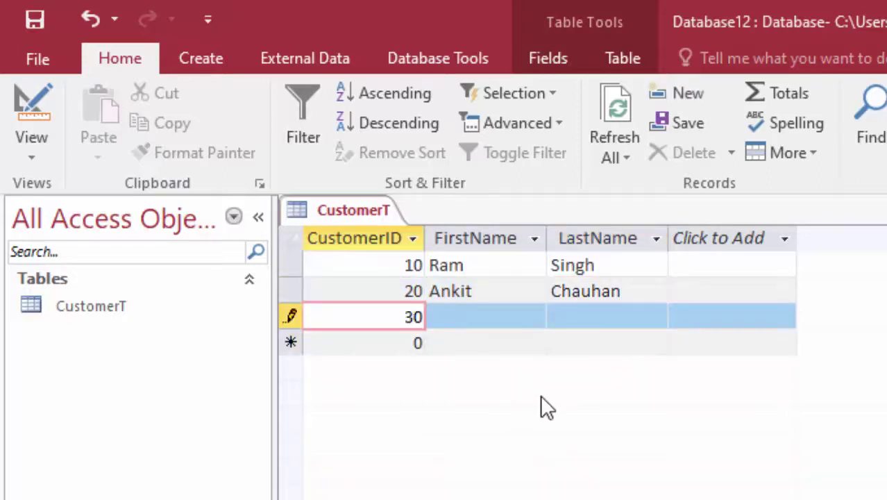
left_click(468, 317)
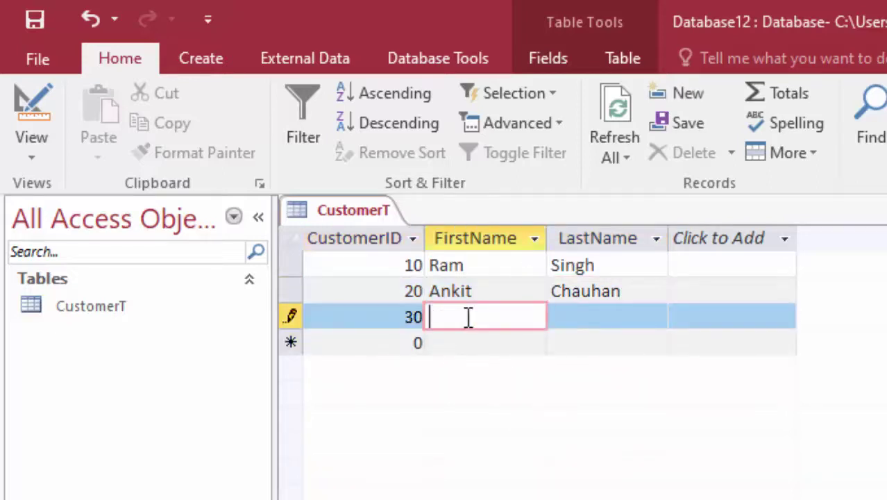
type("Ra")
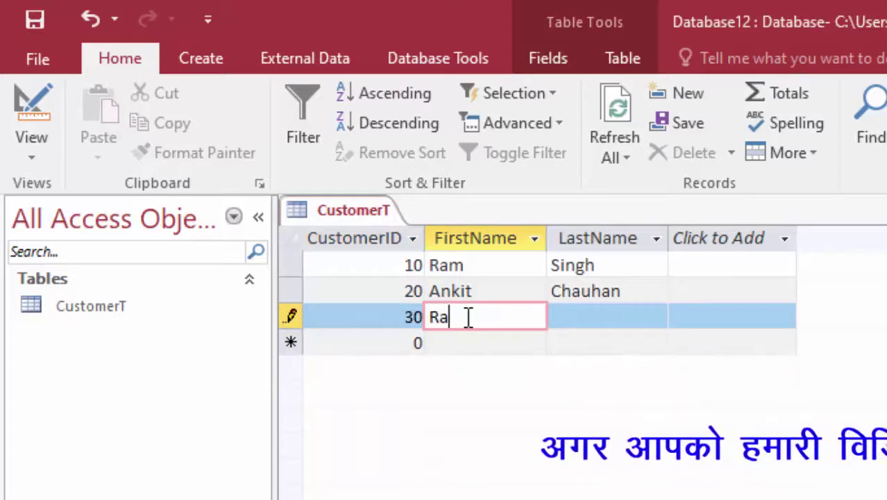
type("jes")
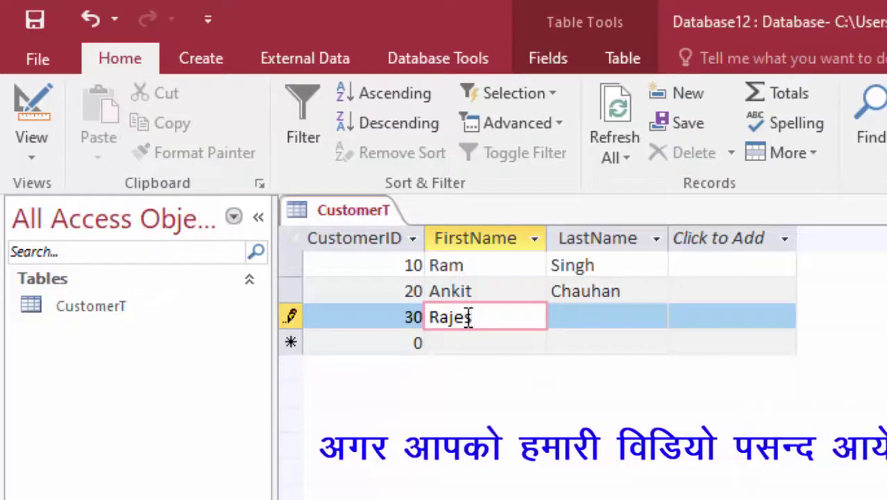
type("h")
key("Tab")
type("u")
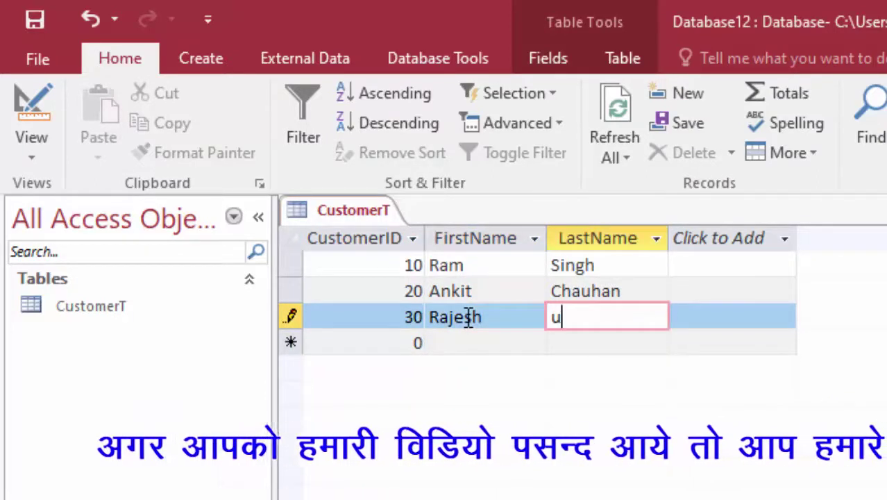
type("mar")
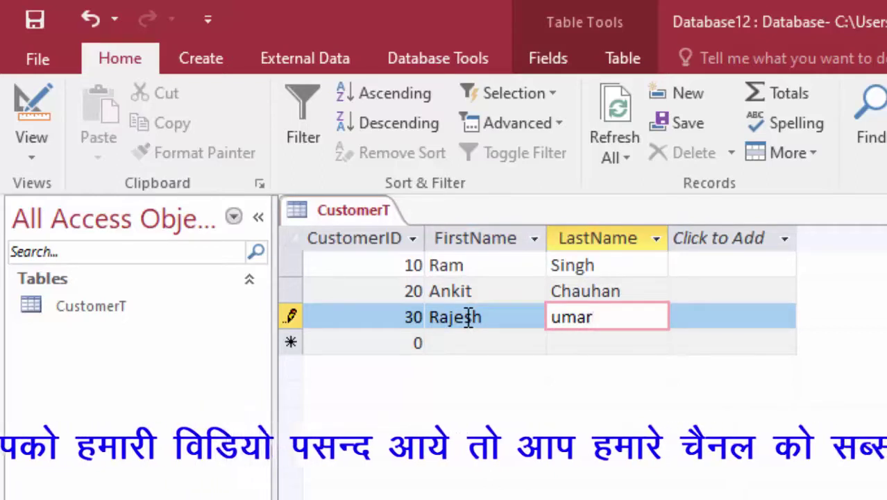
key("Tab")
type("4")
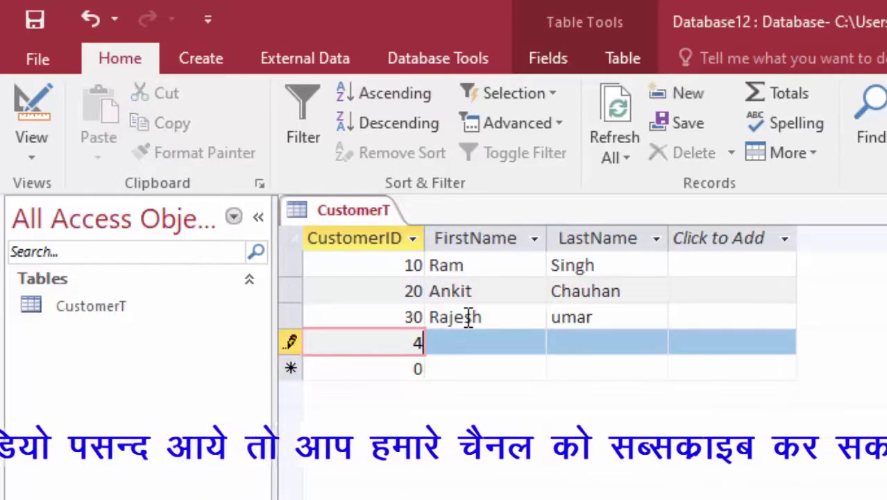
type("0")
key("Tab")
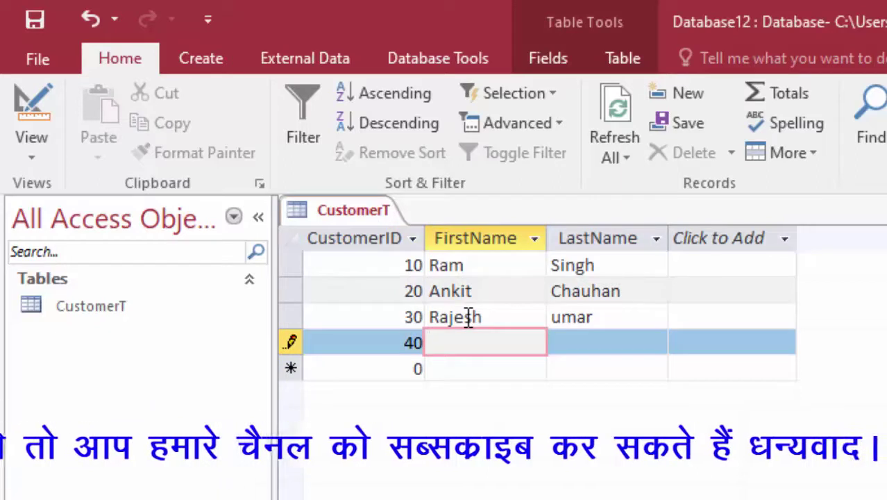
type("Ary")
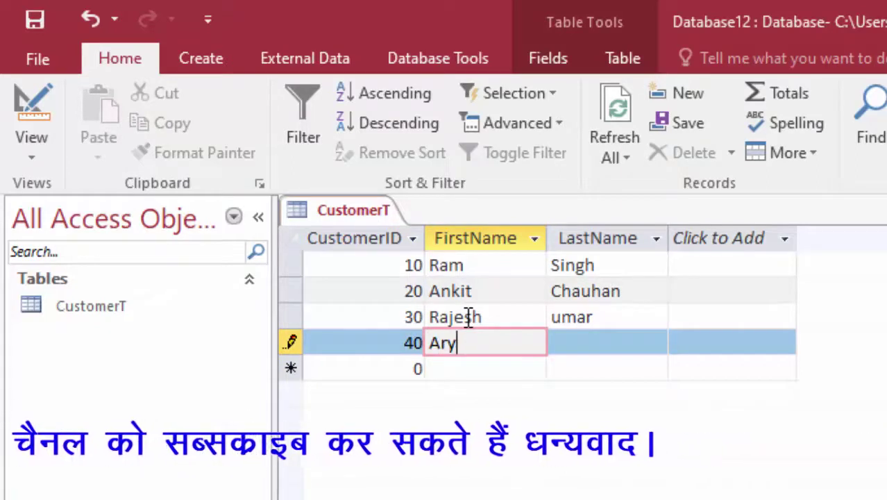
type("an")
key("Tab")
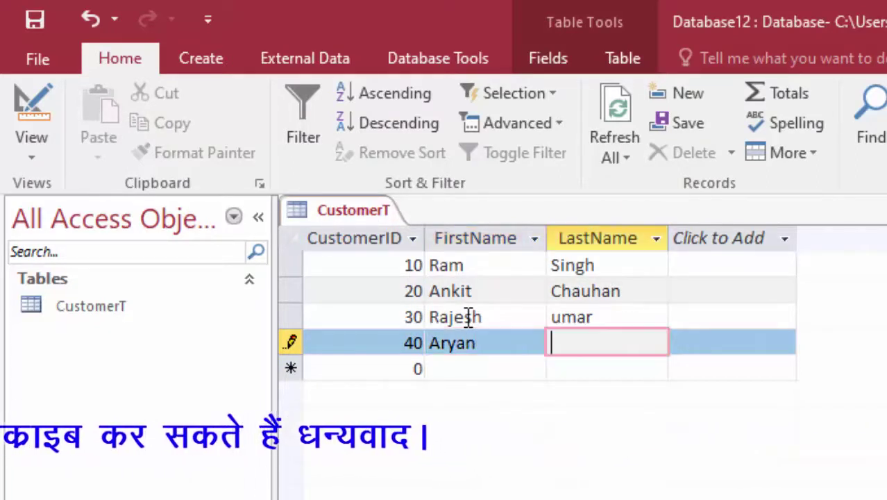
type("Agr")
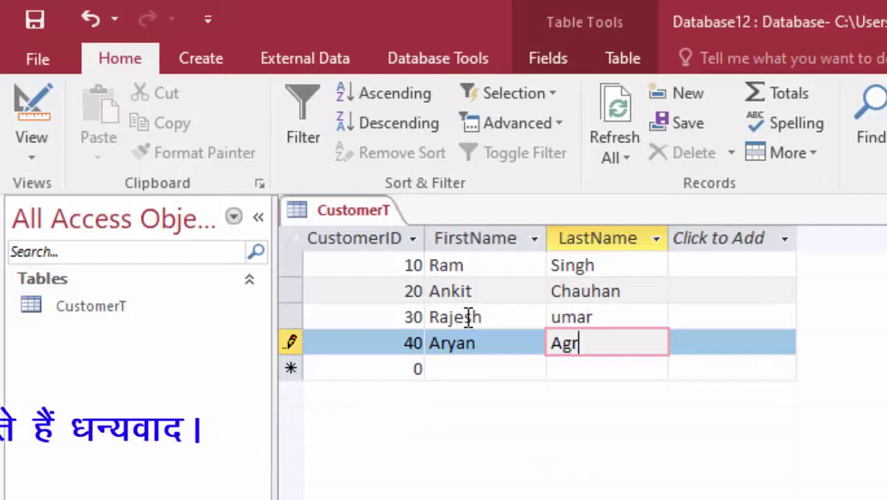
type("awa")
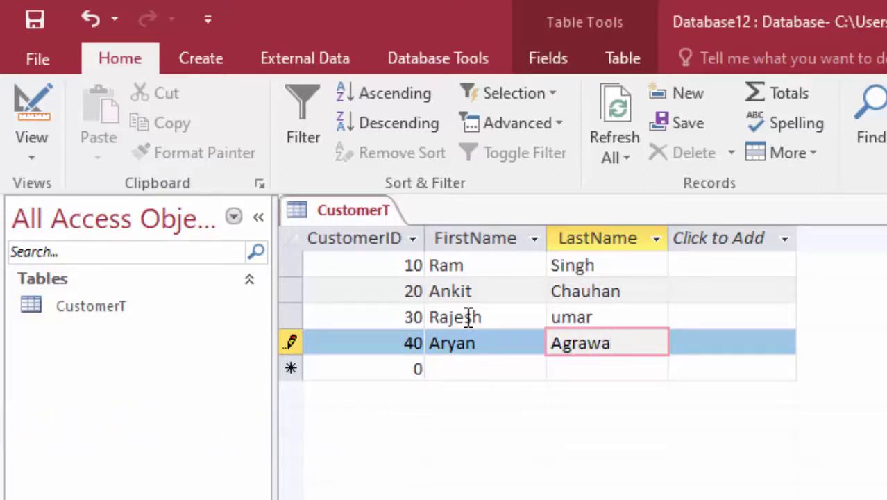
type("l")
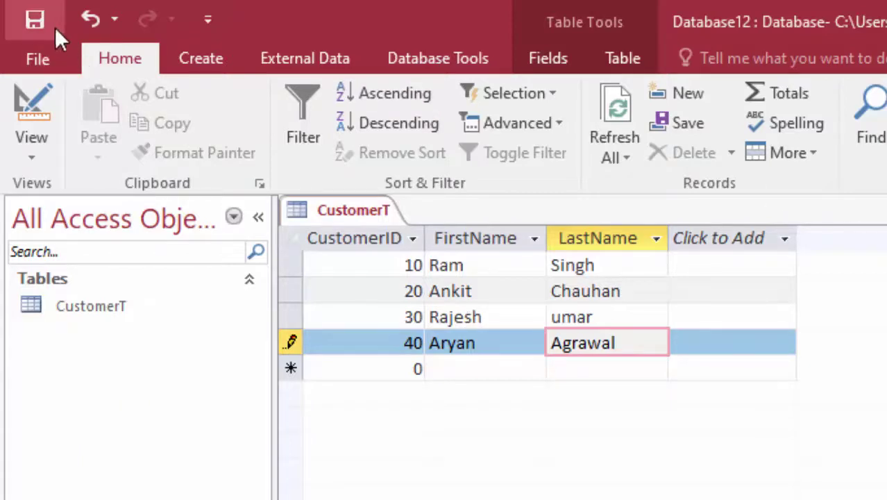
left_click(50, 27)
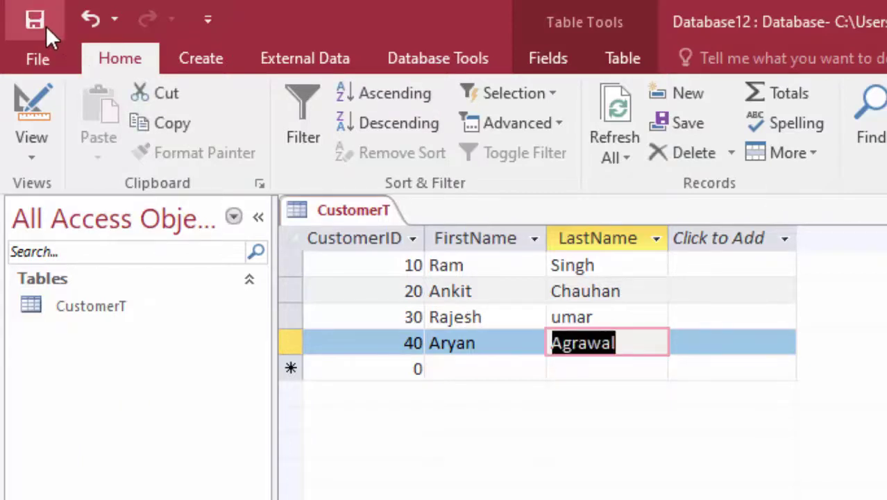
left_click(153, 119)
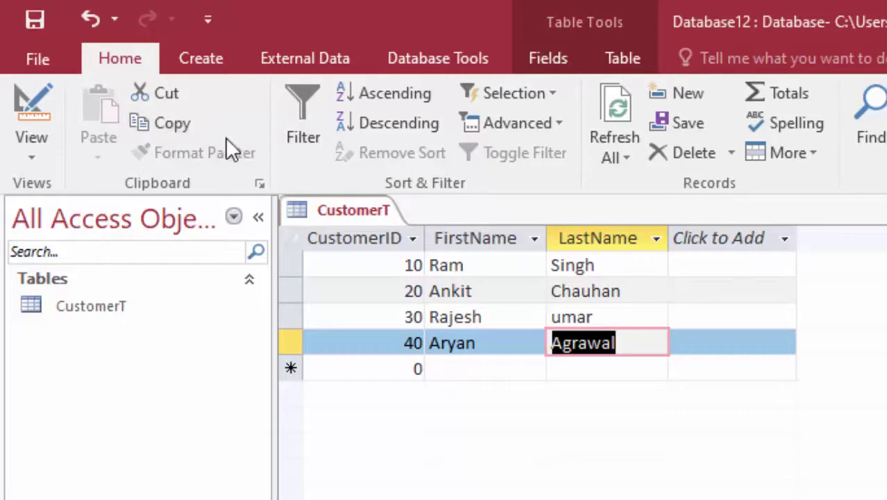
left_click(185, 63)
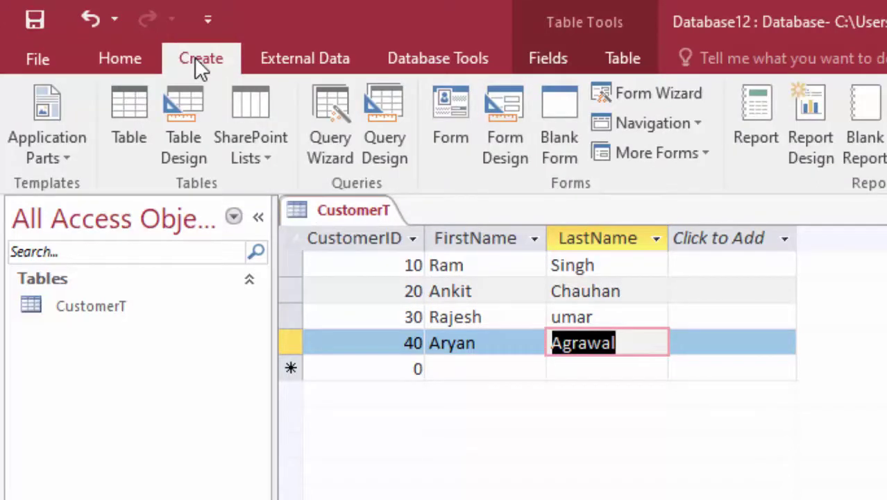
Step: Create a new blank table and save it as ContactT in design view
left_click(129, 104)
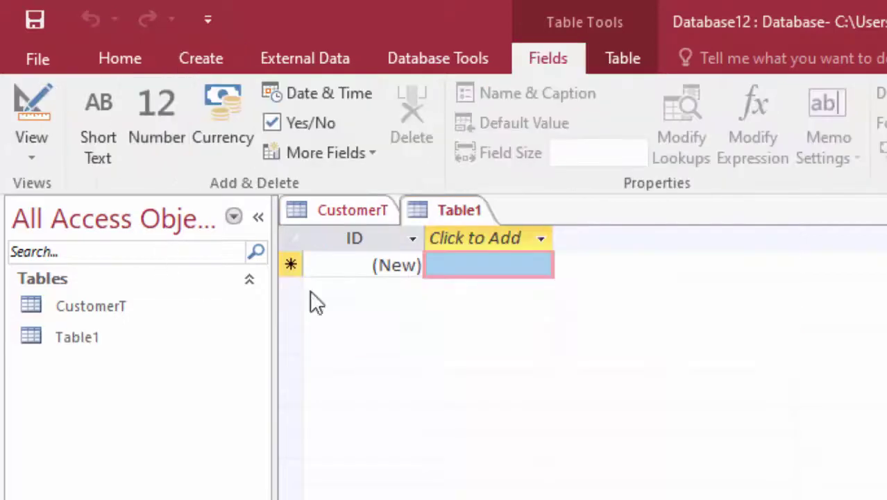
left_click(19, 102)
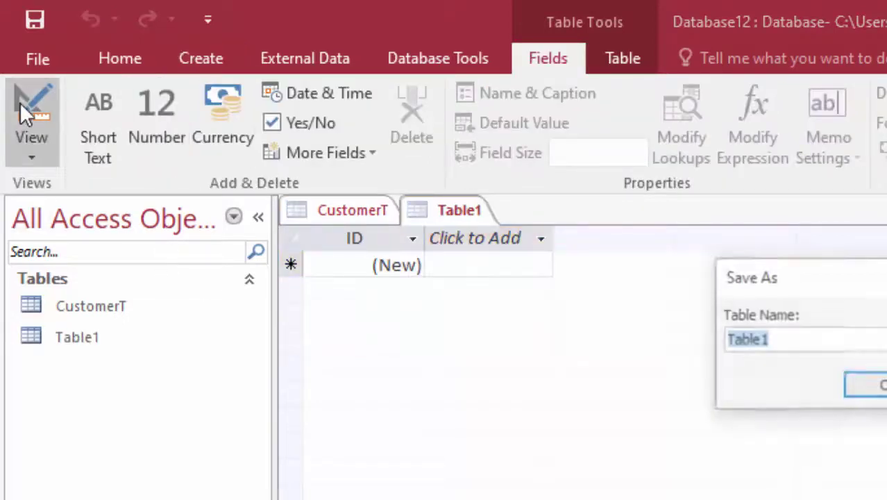
key("BackSpace")
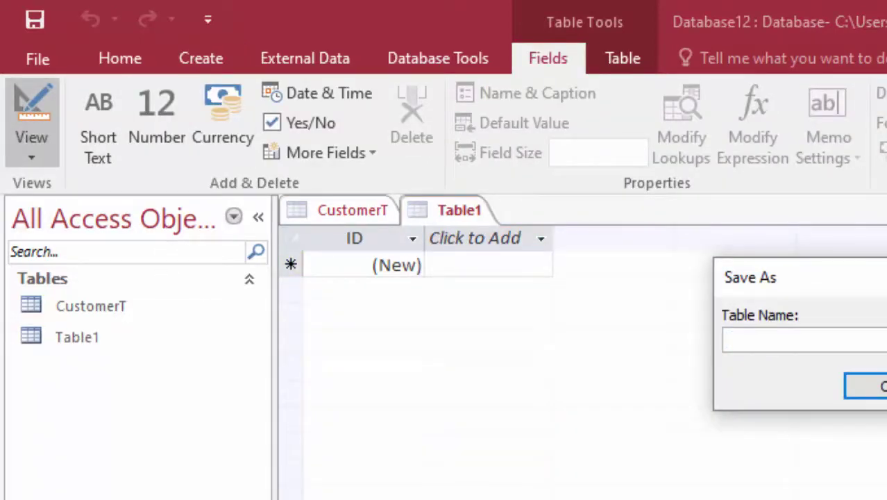
type("Co")
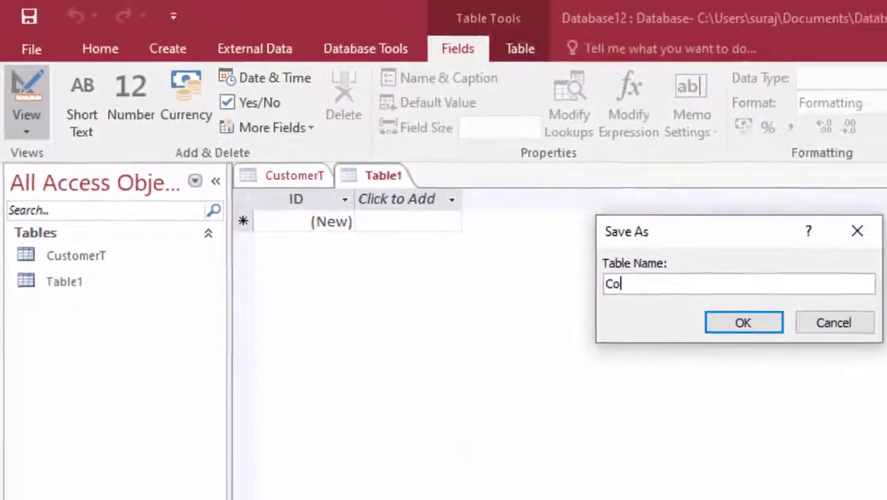
type("n")
type("t")
type("actT")
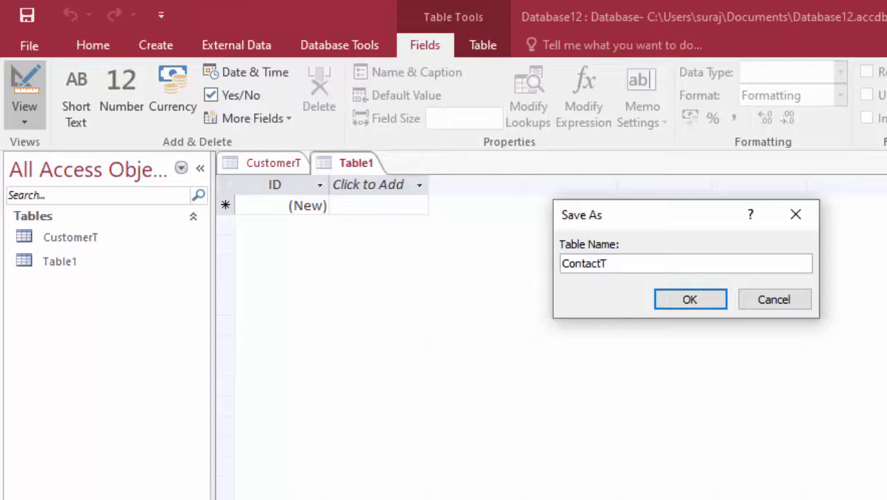
key("Return")
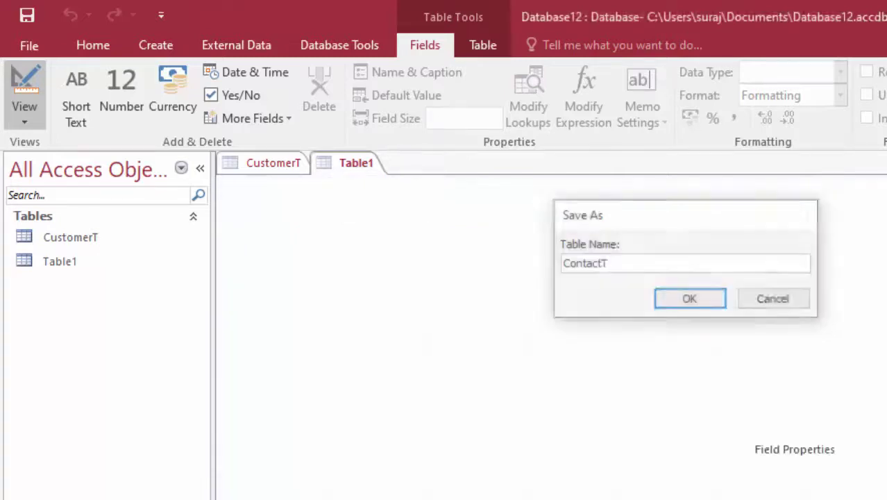
Step: Rename ID to ContactID and add a CustomerID field of type Number
key("BackSpace")
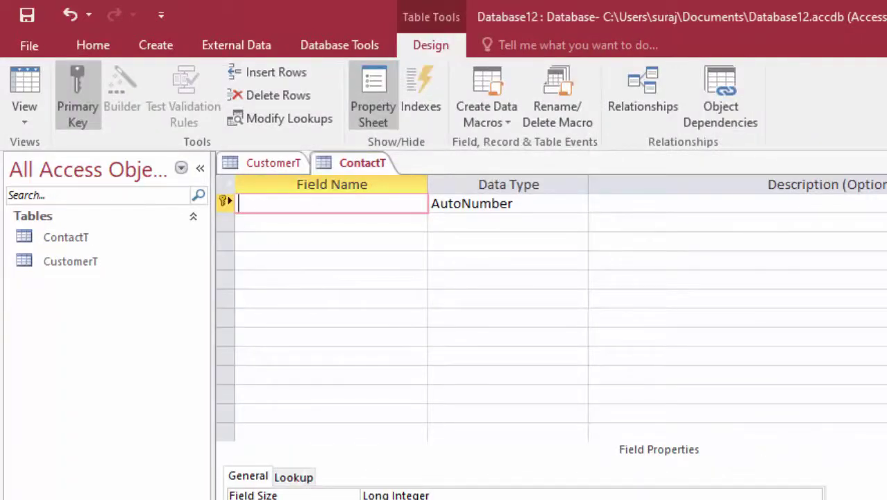
type("Con")
type("tactI")
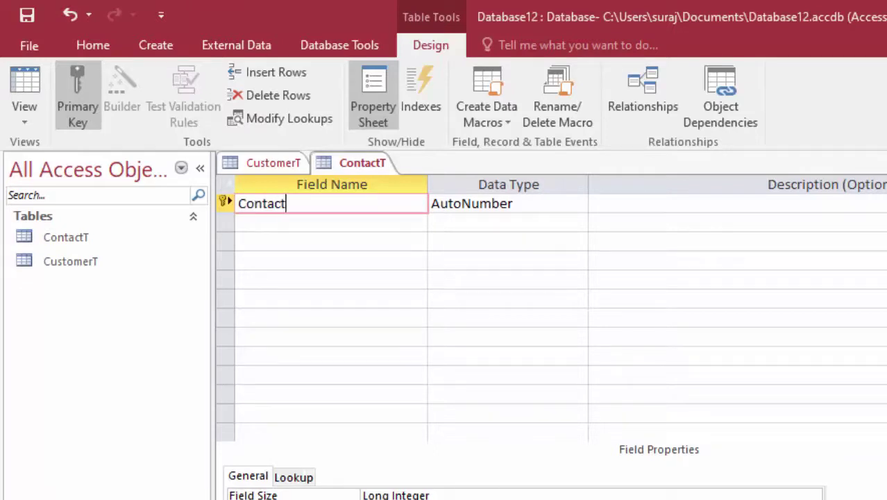
type("D")
left_click(359, 222)
type("C")
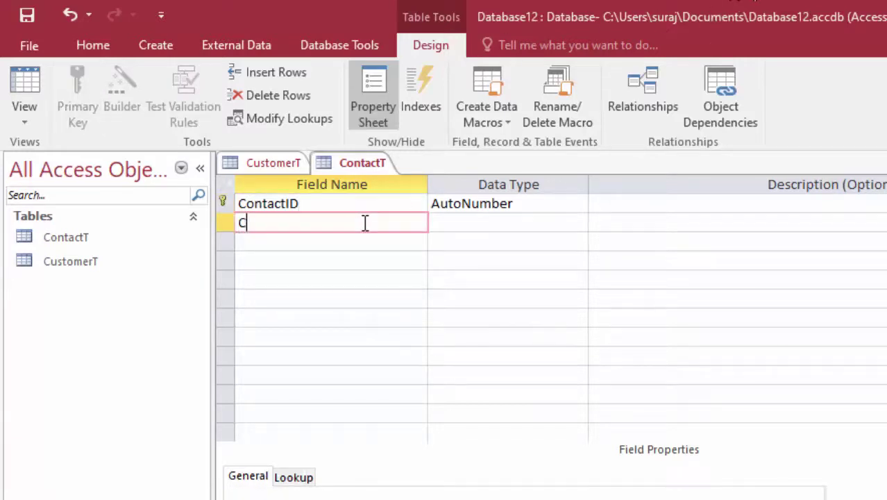
type("us")
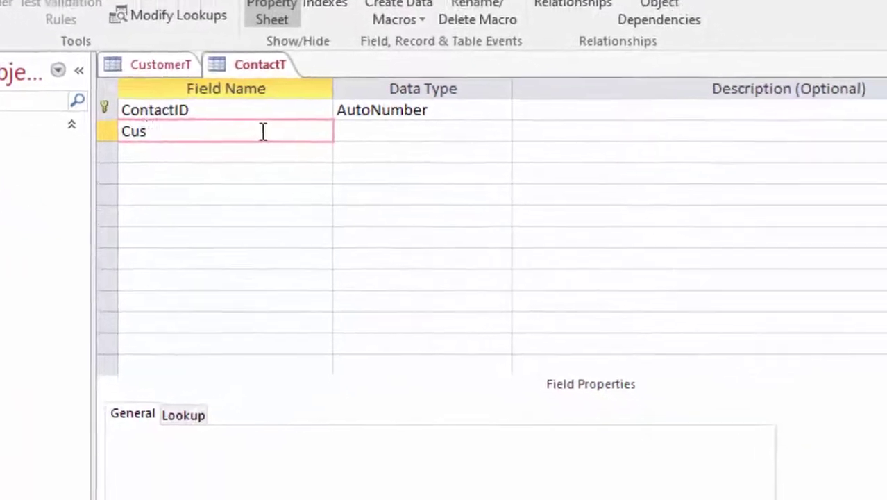
type("tome")
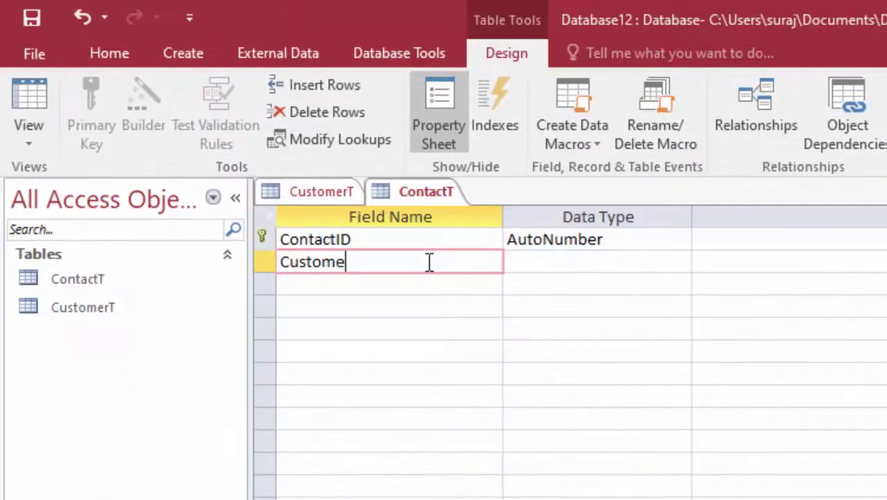
type("rI")
type("D")
left_click(568, 261)
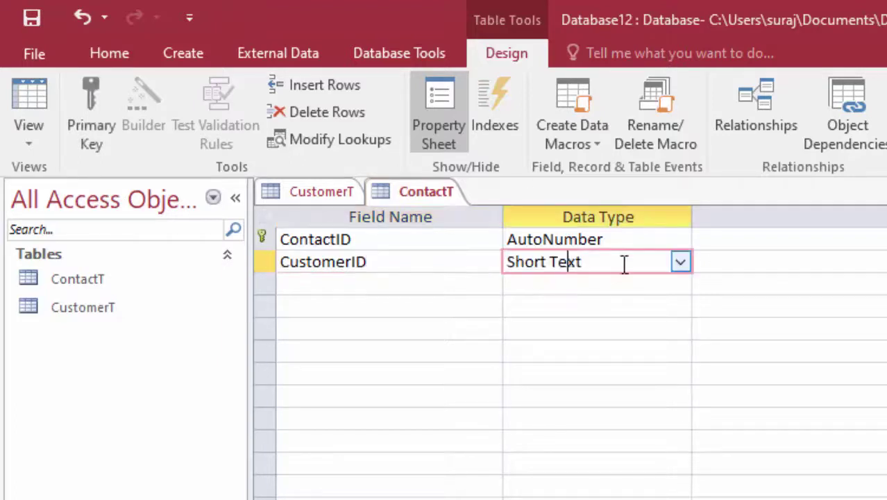
left_click(680, 264)
left_click(637, 329)
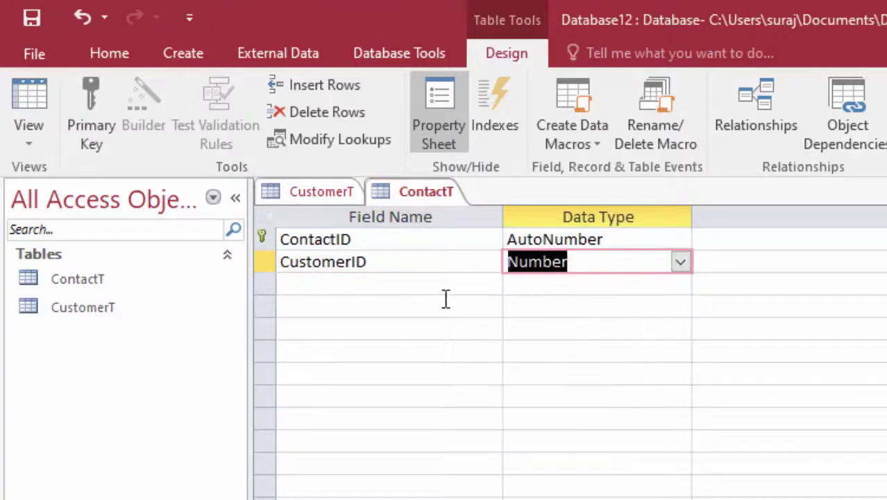
Step: Add City and State fields of type Short Text below CustomerID
left_click(334, 289)
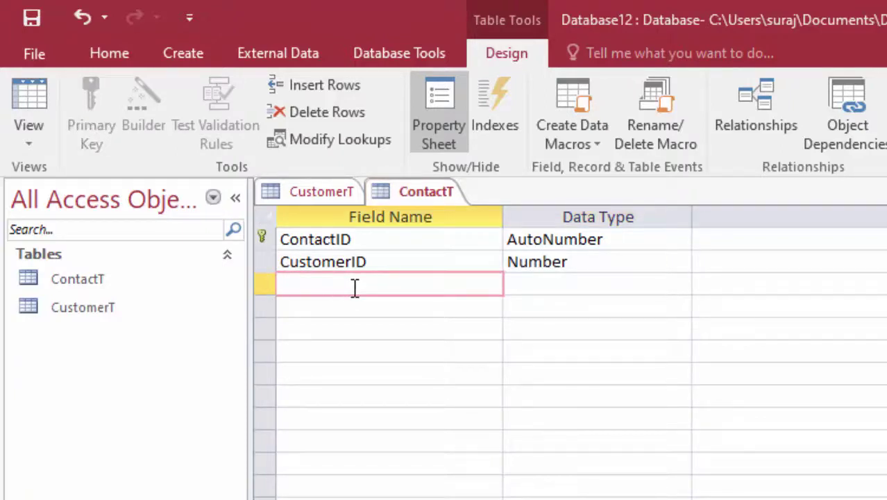
type("Ci")
type("ty")
left_click(592, 288)
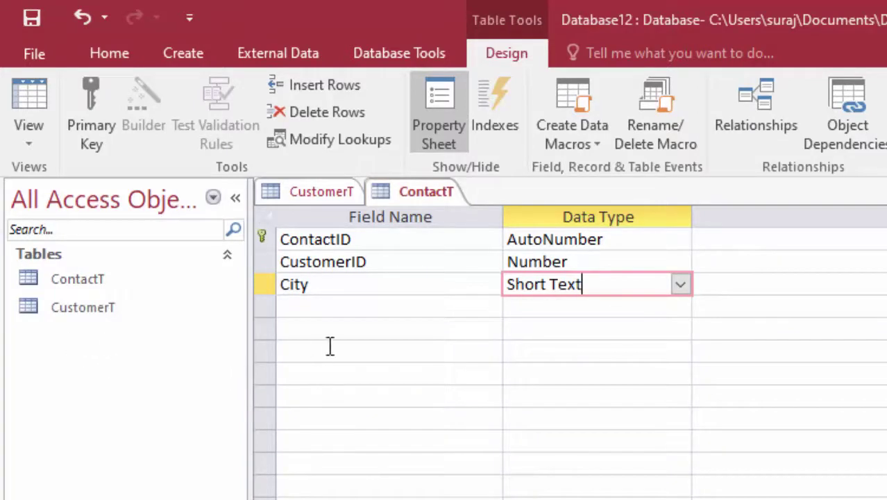
left_click(332, 302)
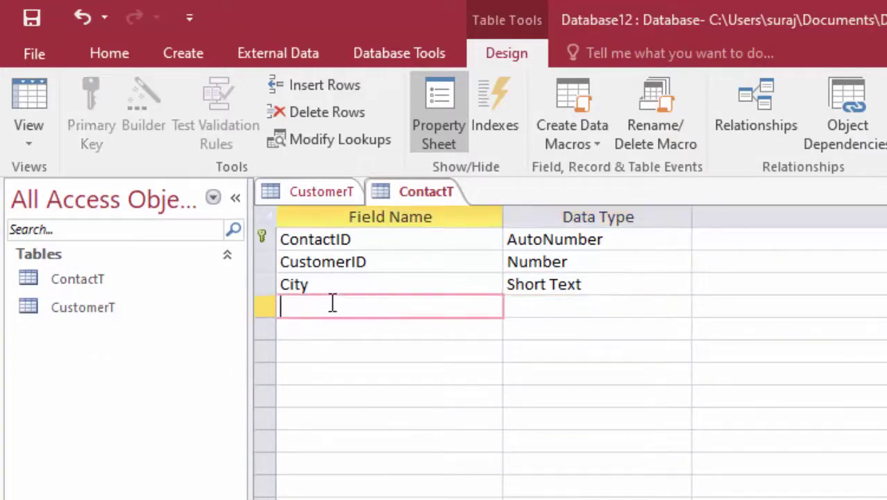
type("Sta")
type("te")
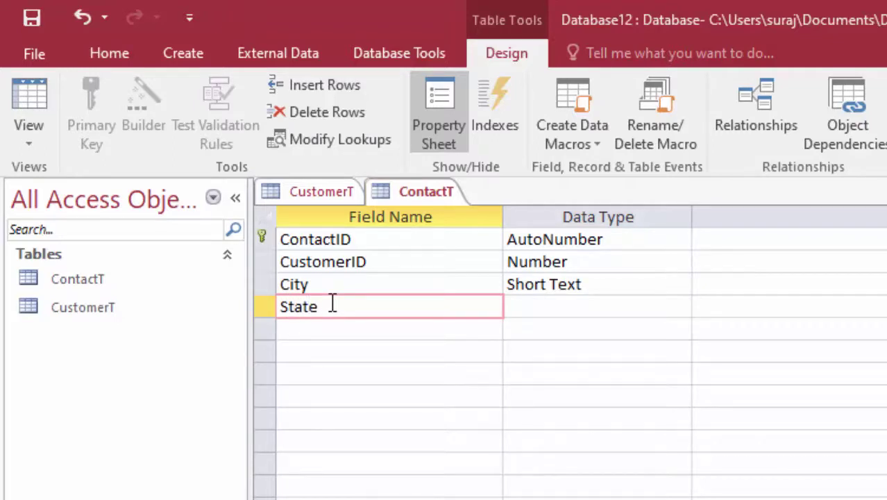
left_click(361, 284)
key("BackSpace")
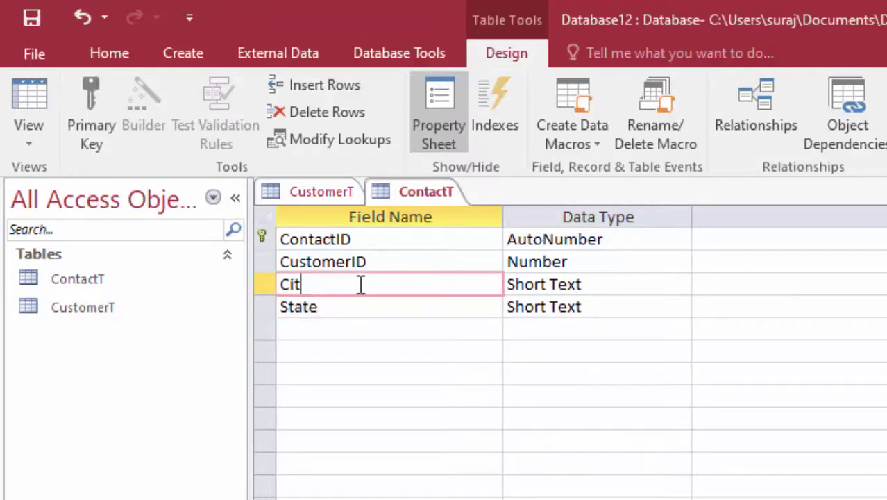
key("BackSpace")
key("BackSpace")
key("BackSpace")
Step: Finish the State field, save, switch to datasheet, and enter contact 10, Deoria, UP
type("S")
type("tat")
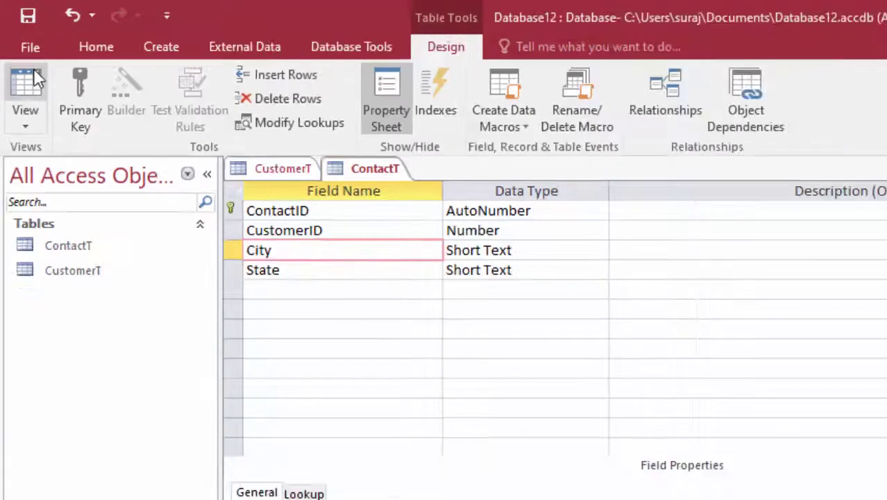
left_click(35, 77)
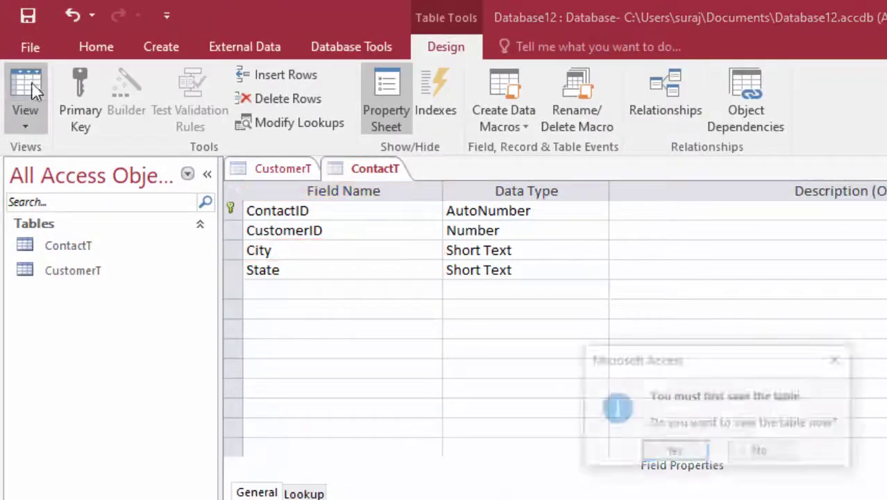
left_click(682, 454)
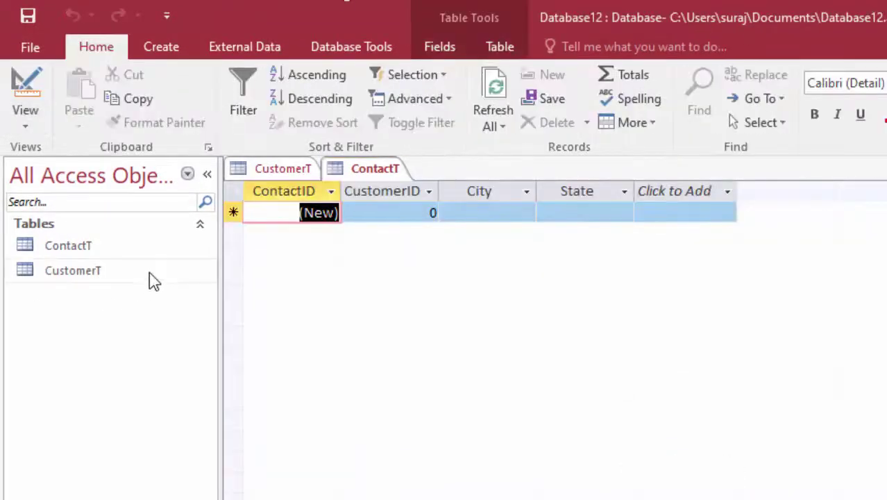
left_click(397, 212)
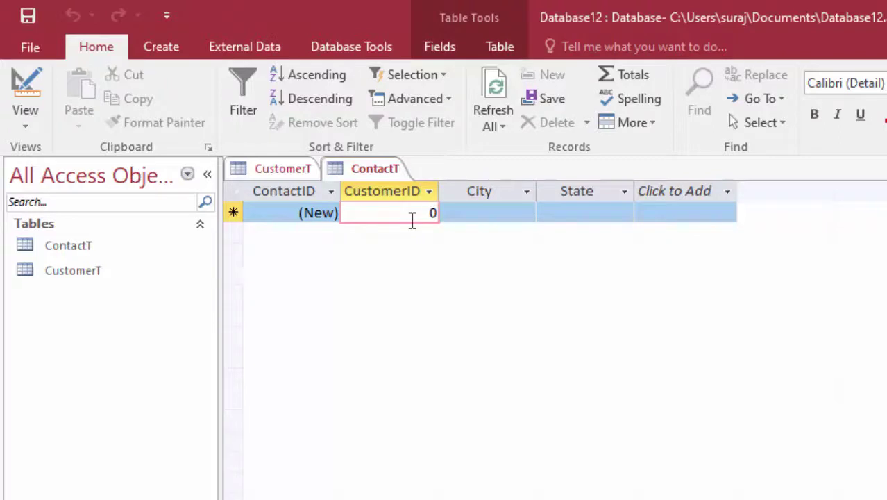
type("1")
key("Tab")
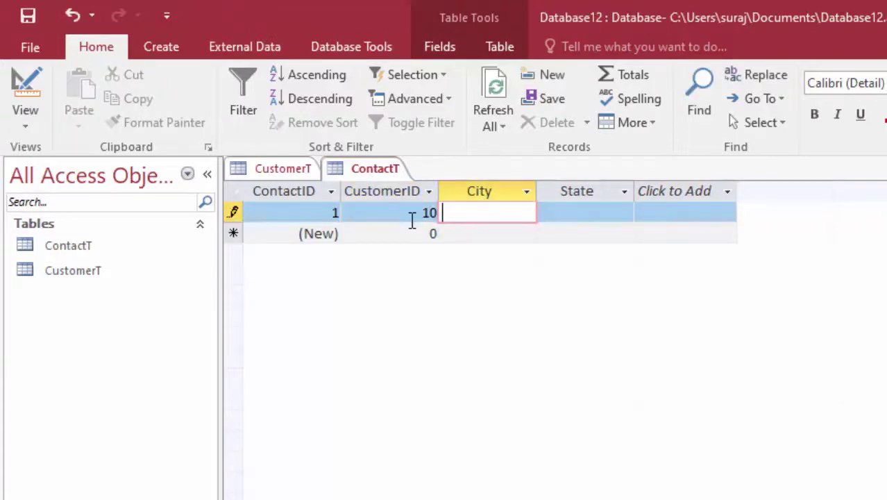
type("De")
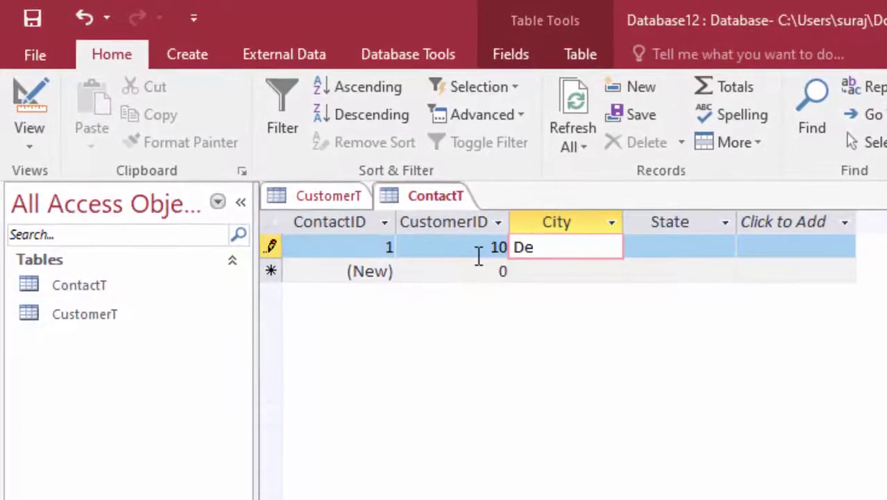
type("oria")
key("Tab")
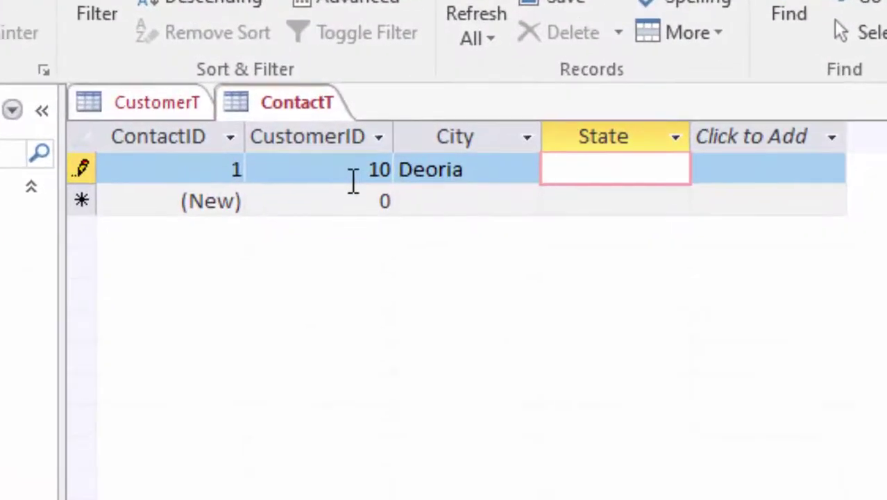
type("UP")
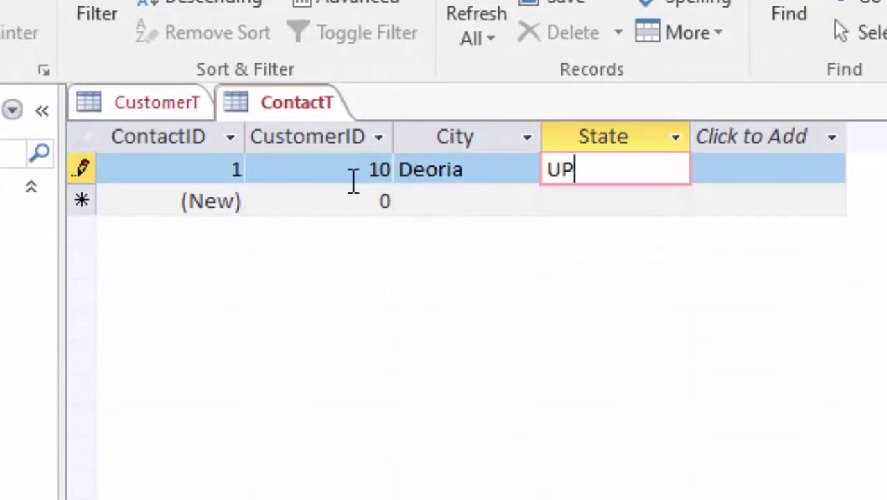
key("Tab")
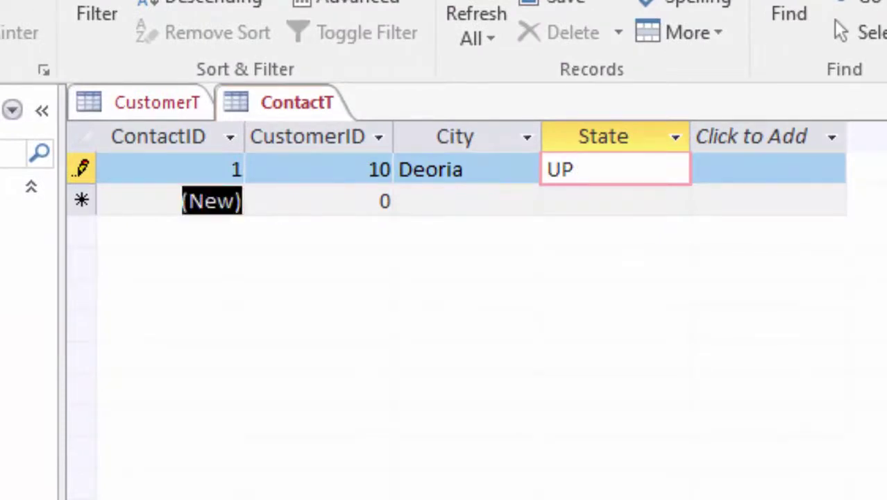
Step: Enter contacts for customers 20 (Gorakhpur, UP) and 30 (Patna, Bihar)
key("Tab")
key("Tab")
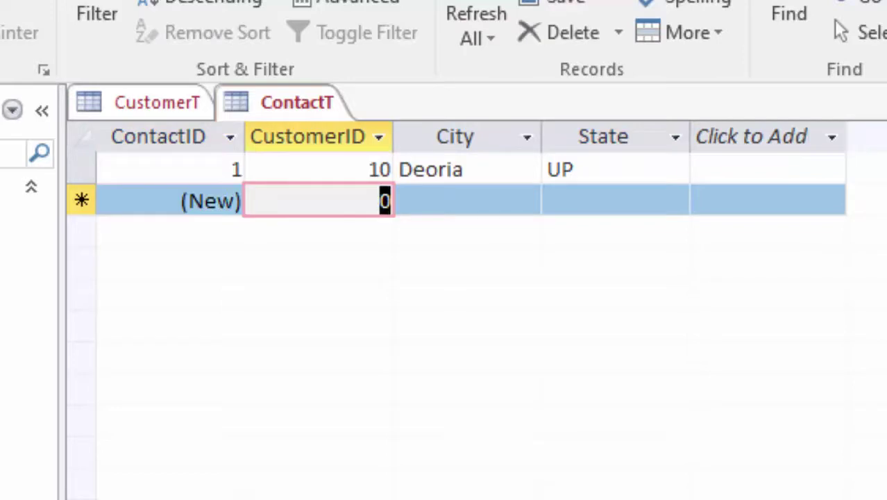
type("2")
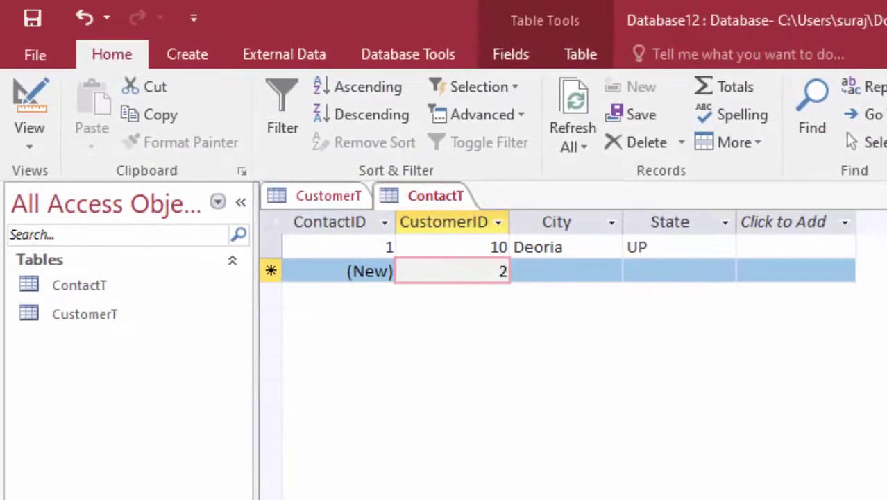
type("0")
key("Tab")
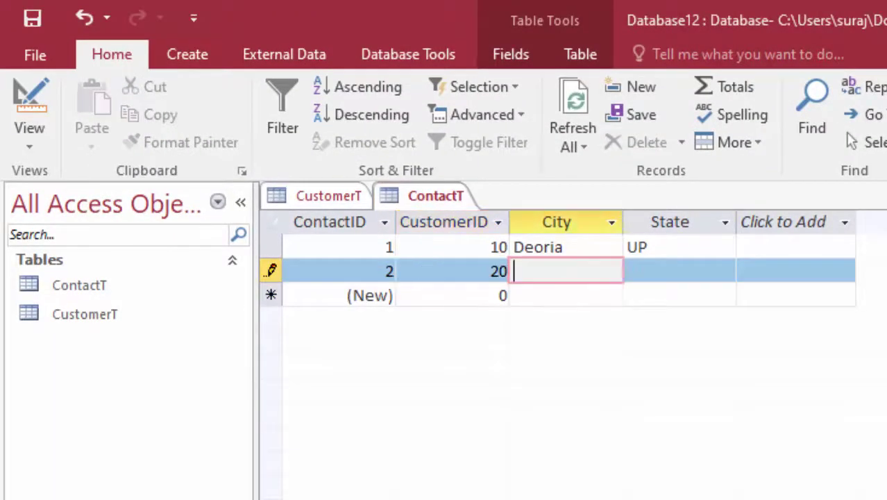
type("G")
type("or")
type("akhpu")
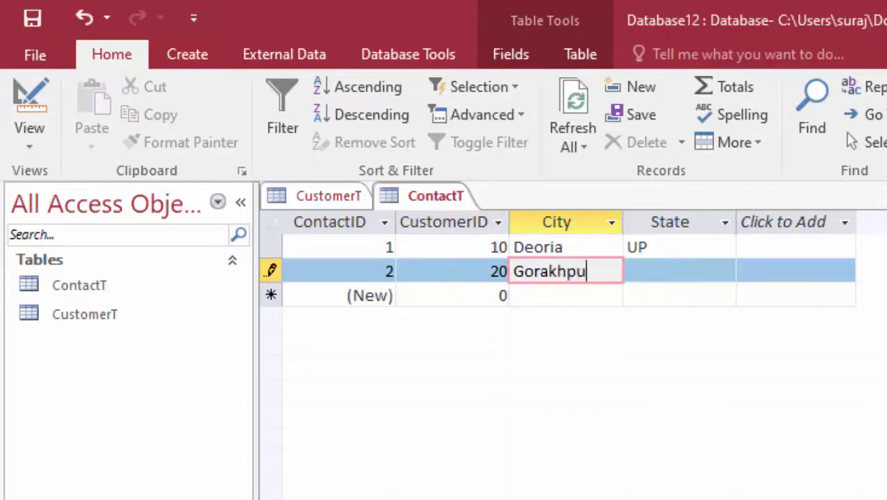
type("r")
key("Tab")
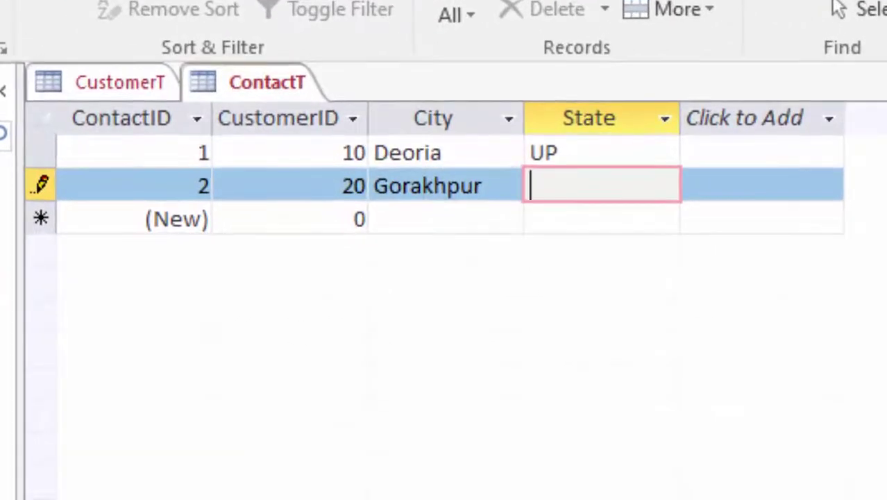
type("UP")
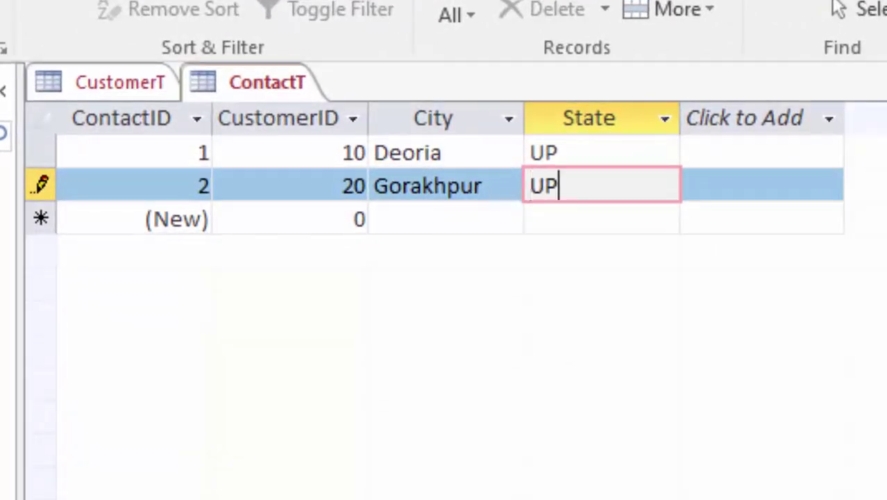
key("Tab")
key("Tab")
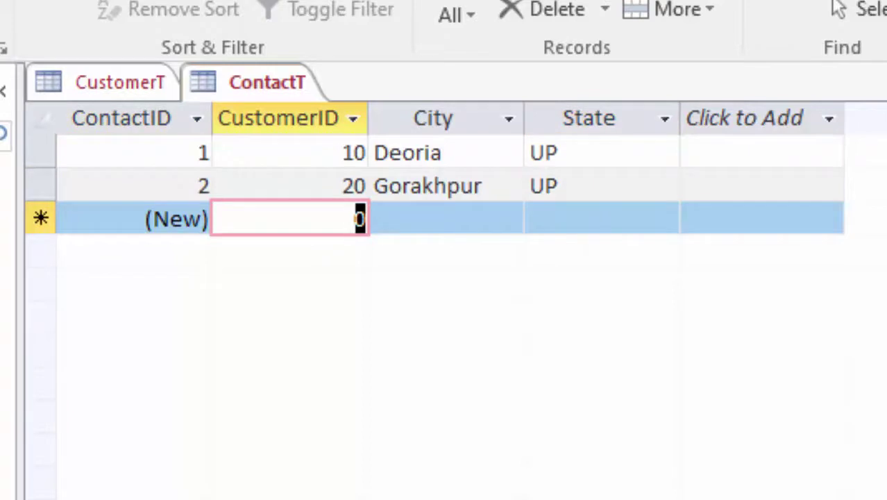
type("30")
key("Tab")
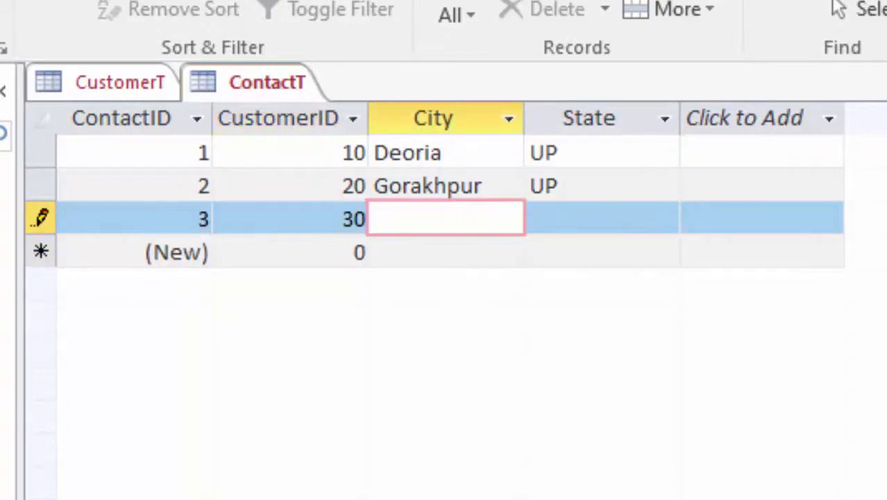
type("P")
type("atna")
key("Tab")
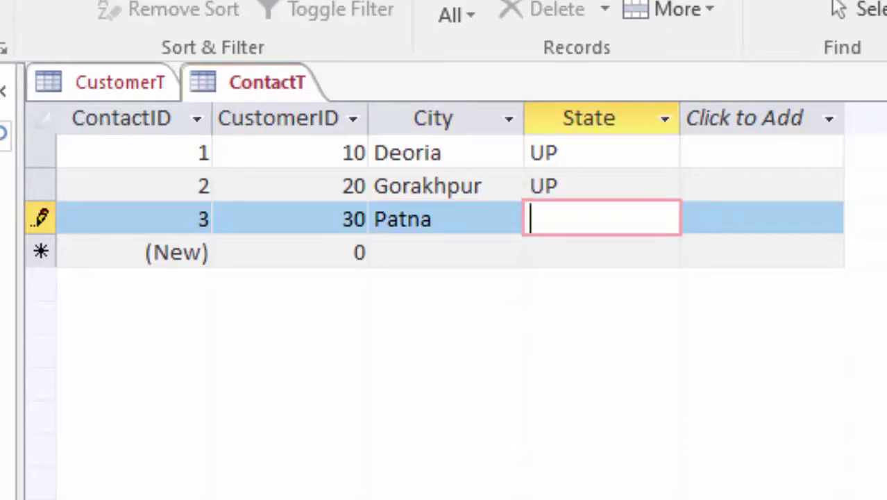
type("Biha")
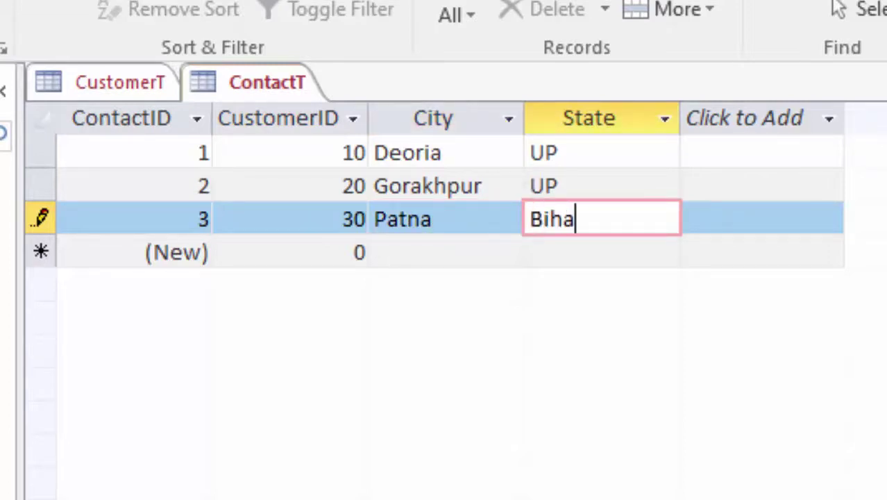
type("r")
key("Tab")
key("Tab")
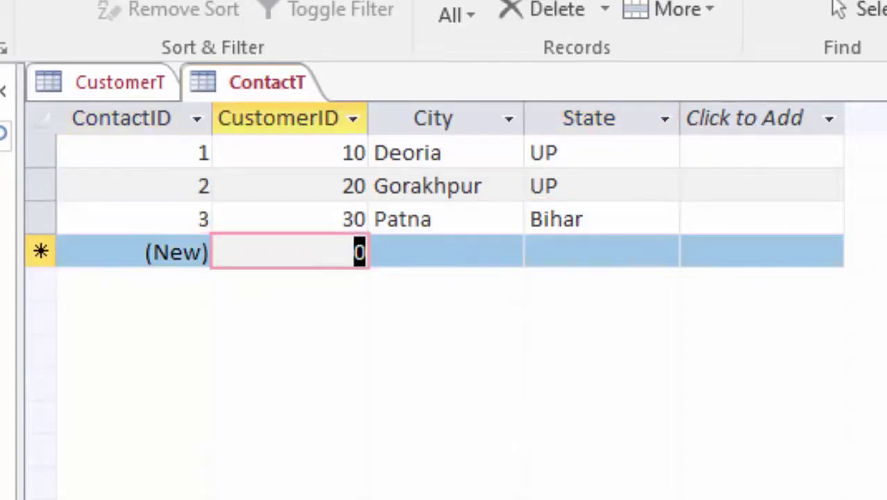
Step: Enter the contact for customer 40 with City Bhopal and State MP, and save it
type("40")
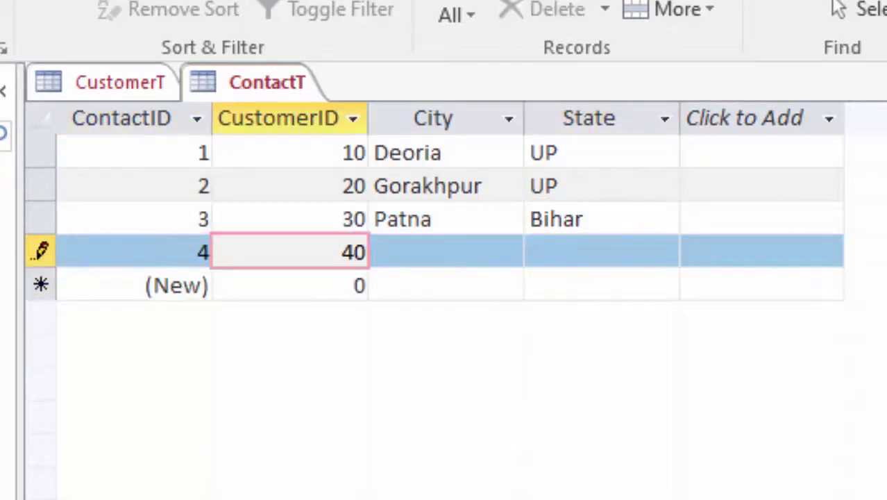
key("Tab")
type("M")
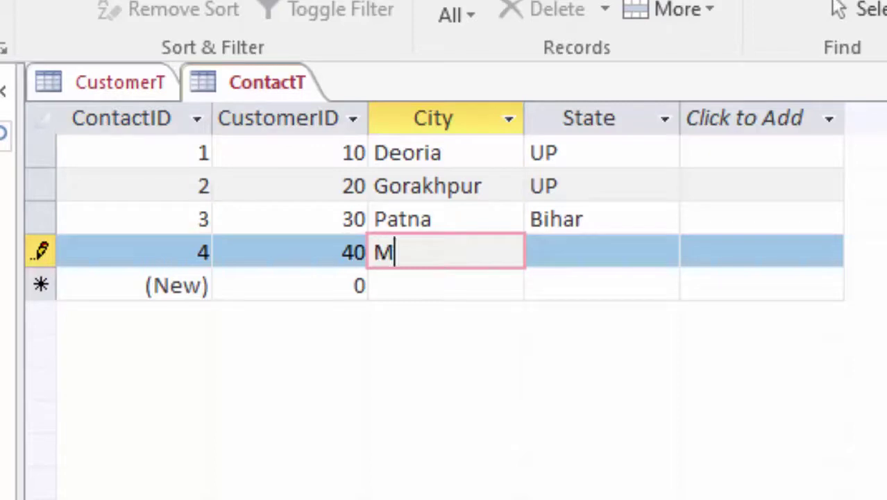
key("BackSpace")
type("B")
type("hopal")
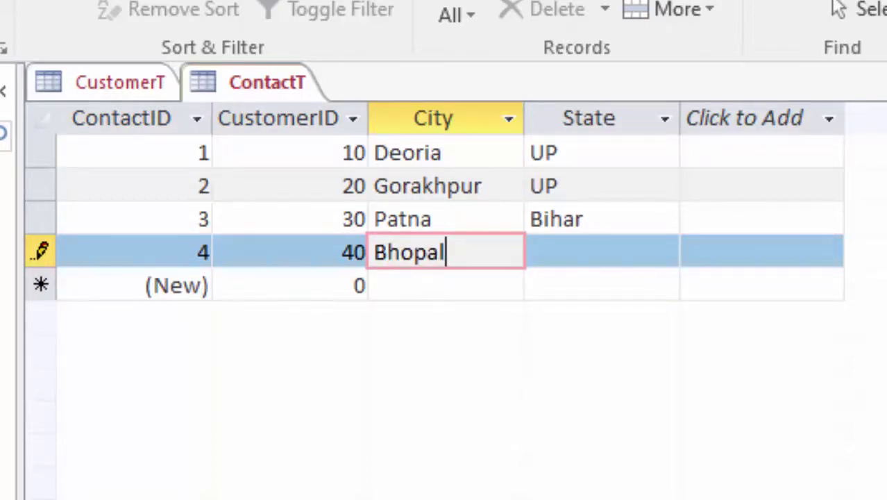
key("Tab")
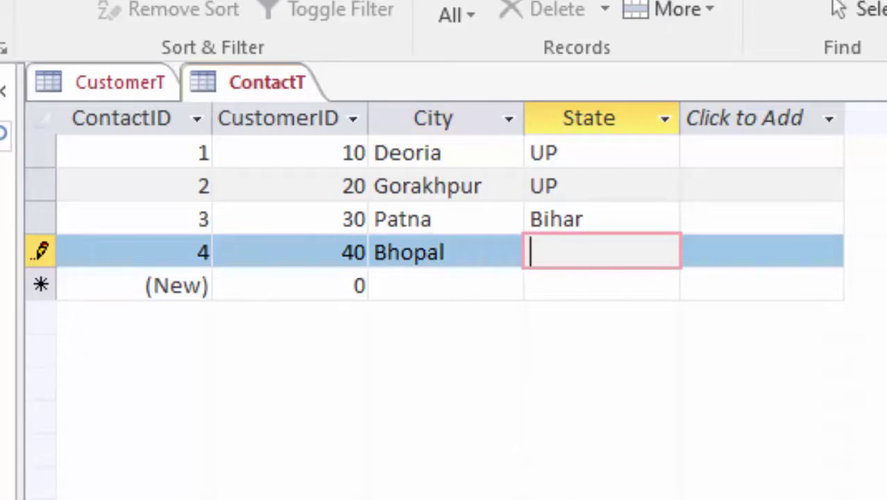
type("M")
type("P")
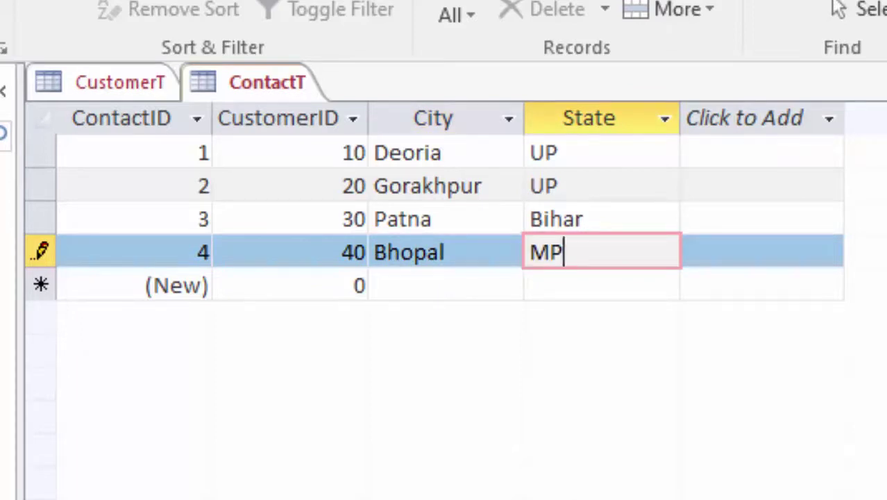
key("shift+Return")
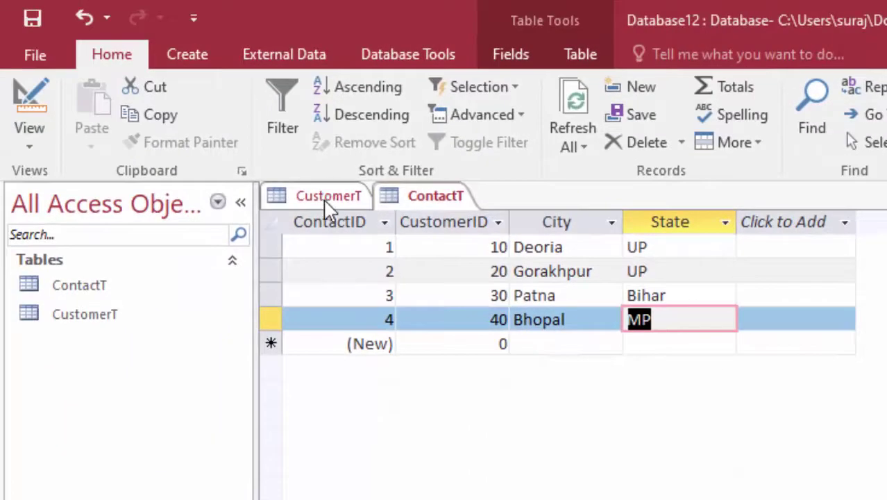
Step: Close the open CustomerT and ContactT table tabs
right_click(328, 197)
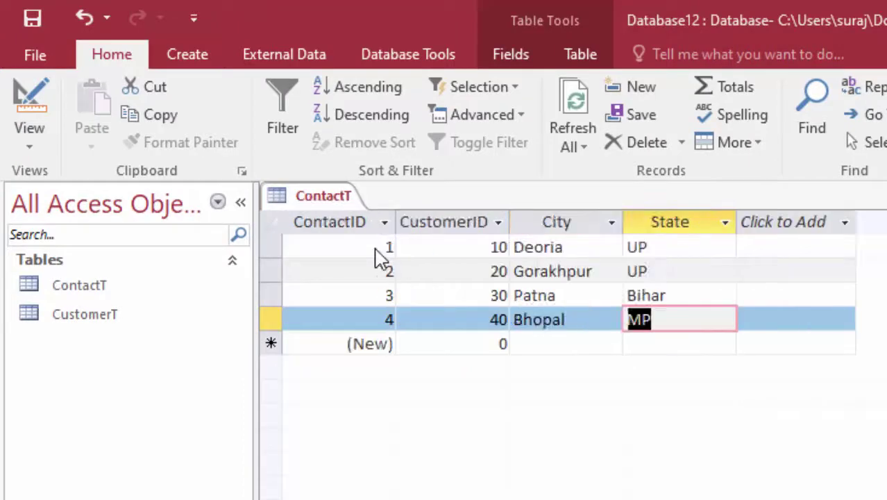
right_click(324, 197)
left_click(358, 242)
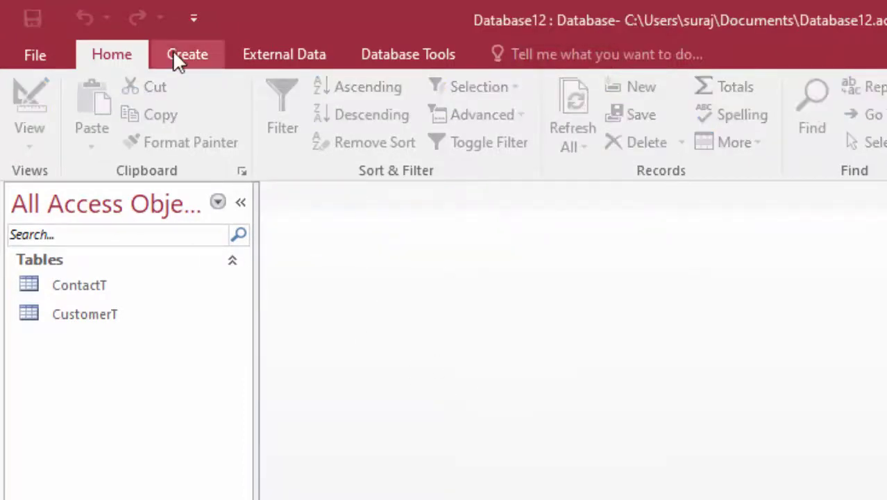
Step: Generate a quick form from CustomerT showing CustomerID, FirstName and LastName
left_click(179, 56)
left_click(100, 399)
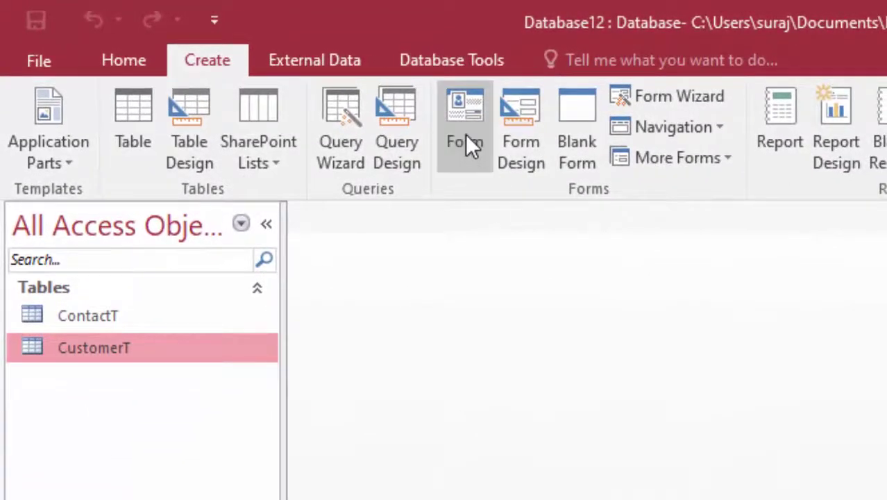
left_click(466, 143)
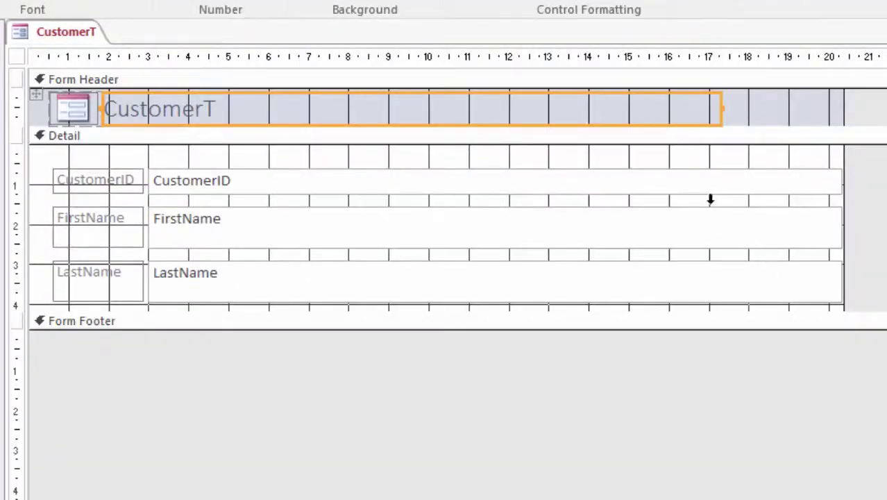
Step: Narrow the field boxes to about two-thirds width, enlarge the Detail section, and select all six controls
left_click(715, 189)
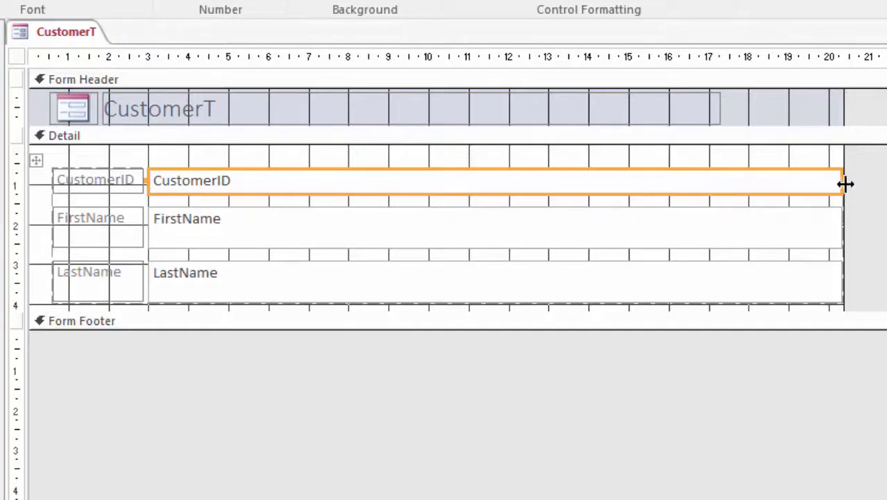
left_click_drag(841, 181, 569, 182)
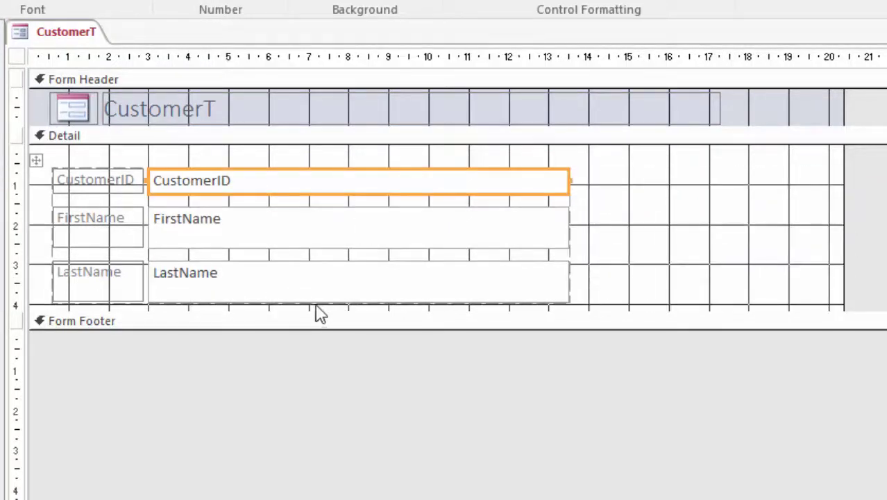
left_click(353, 298)
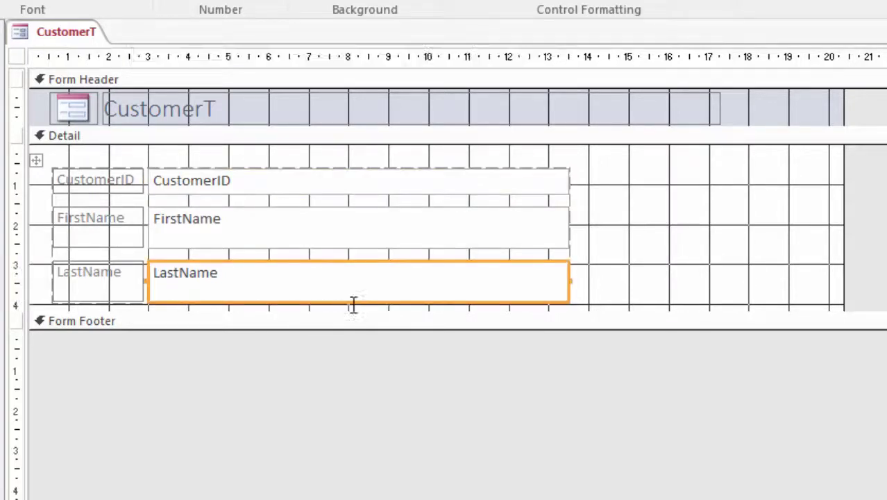
left_click(618, 303)
left_click_drag(607, 307, 611, 370)
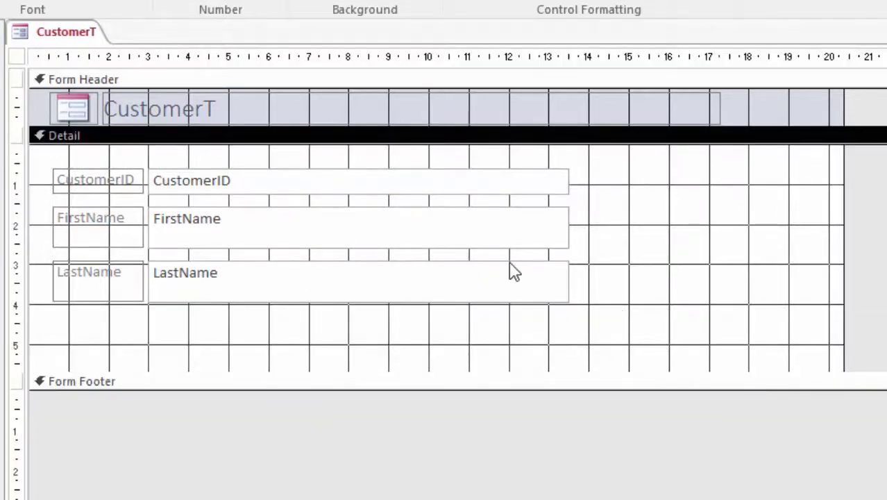
left_click_drag(474, 331, 46, 145)
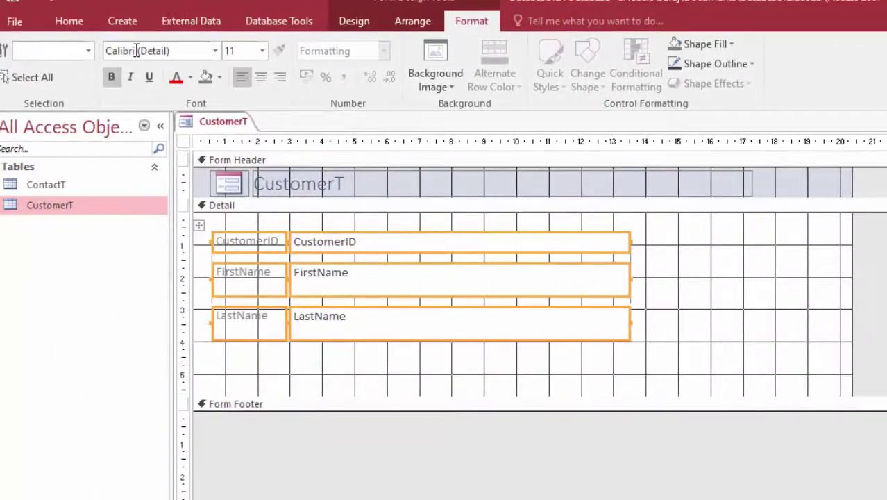
left_click(350, 26)
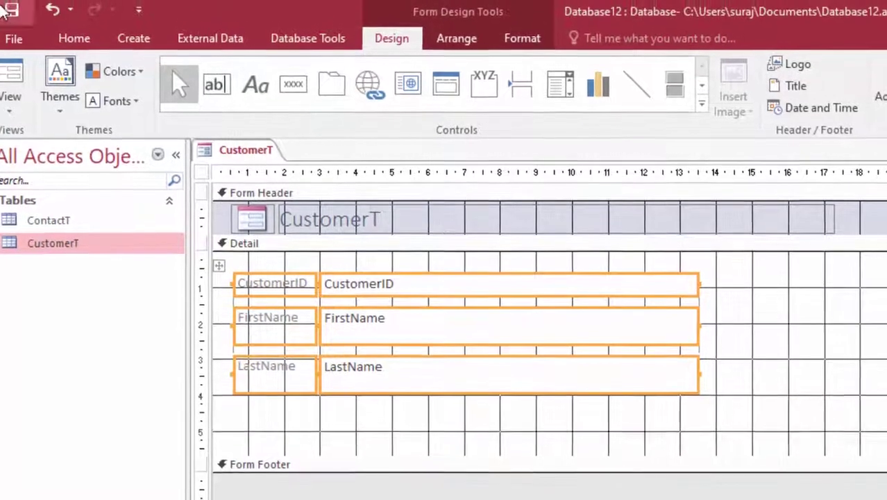
Step: Save the form as CustomerF and view it in Form View on customer 10
key("ctrl+s")
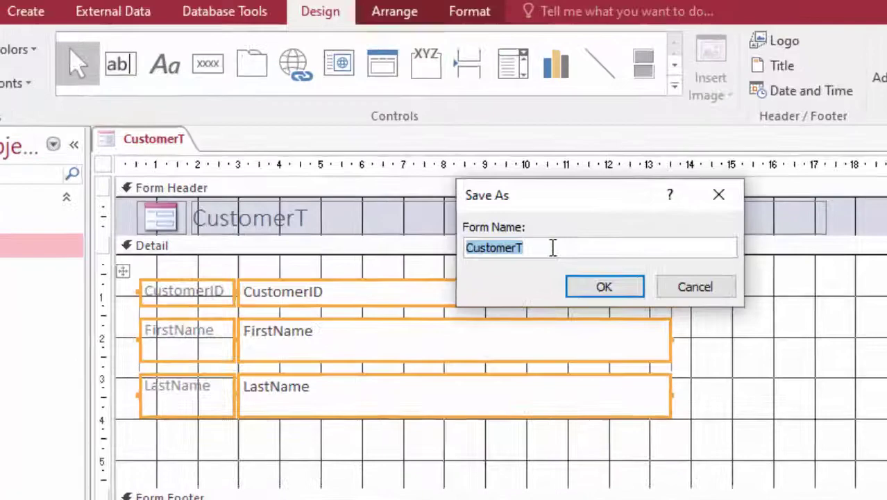
left_click(595, 250)
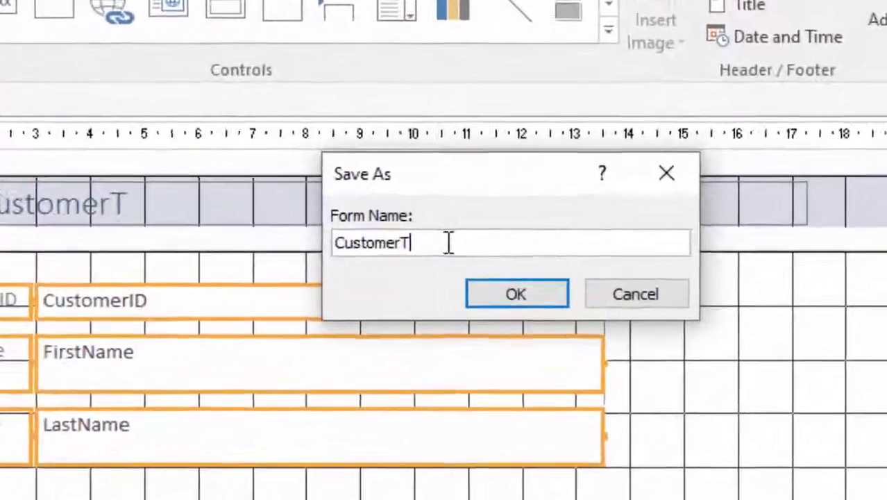
type("F")
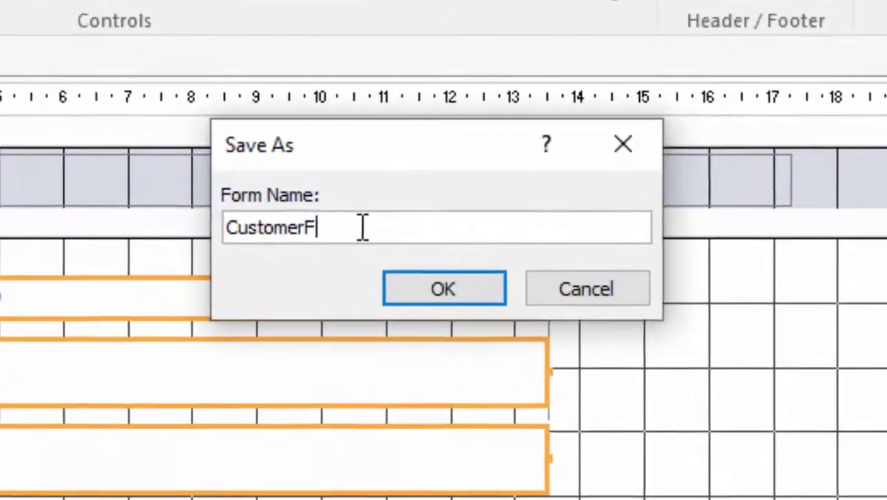
key("Return")
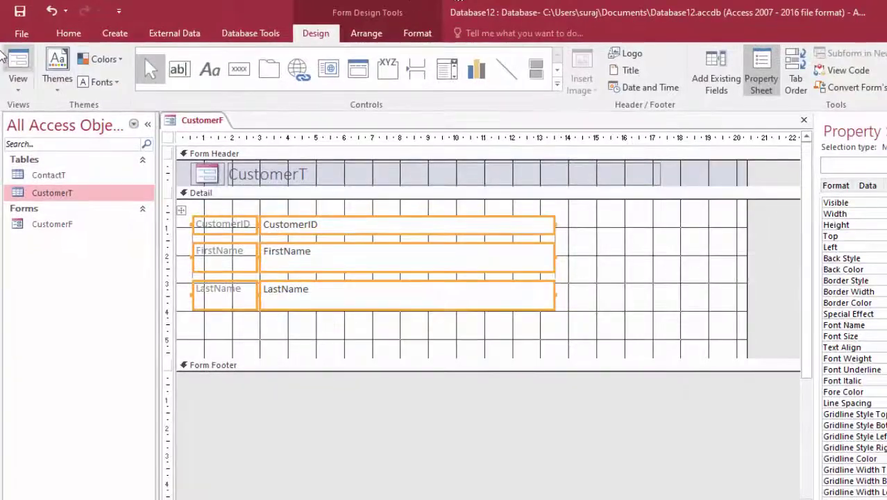
left_click(18, 64)
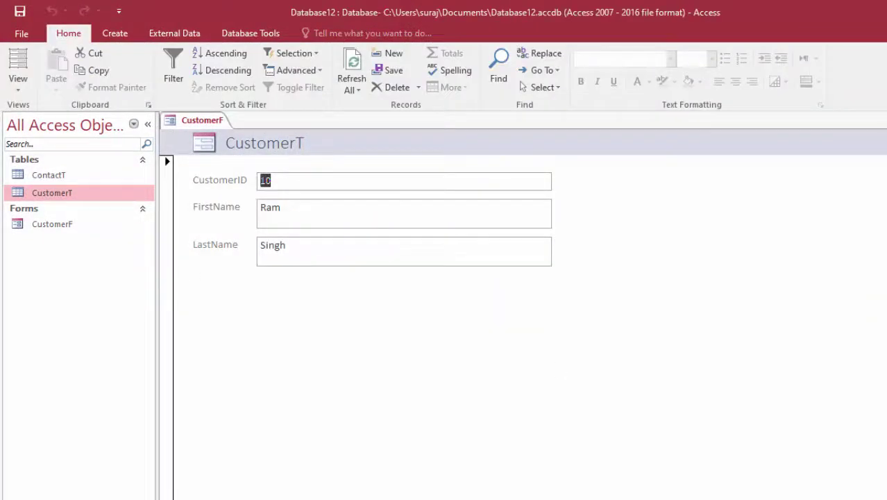
Step: Page through customer records 20 and 40, then close CustomerF
key("Page_Down")
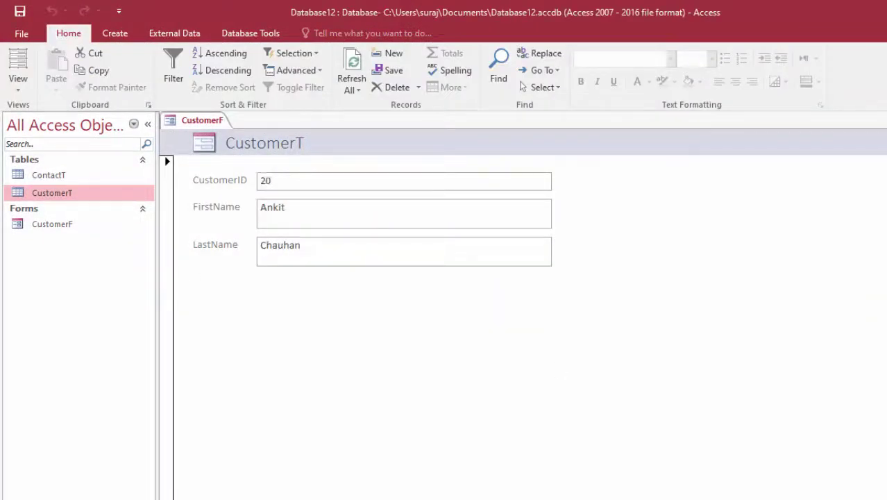
key("Page_Down")
key("Page_Down")
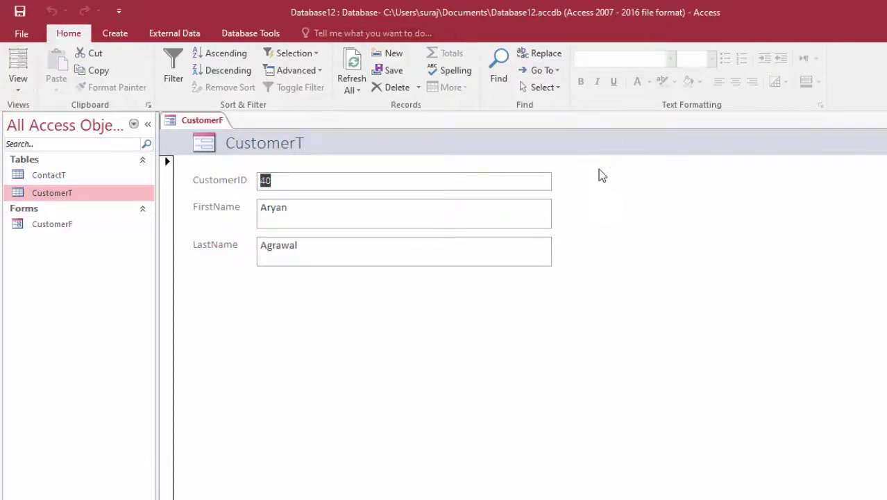
key("ctrl+w")
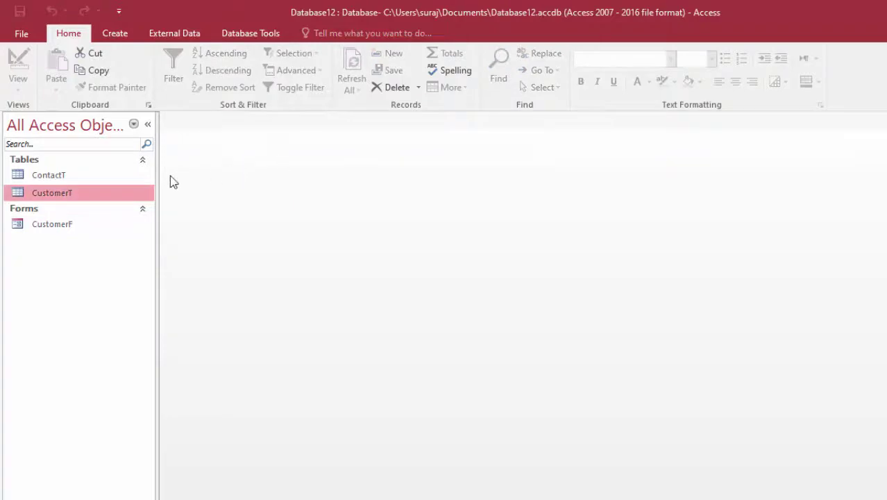
Step: Build a quick form from ContactT and switch it to Design View
left_click(65, 178)
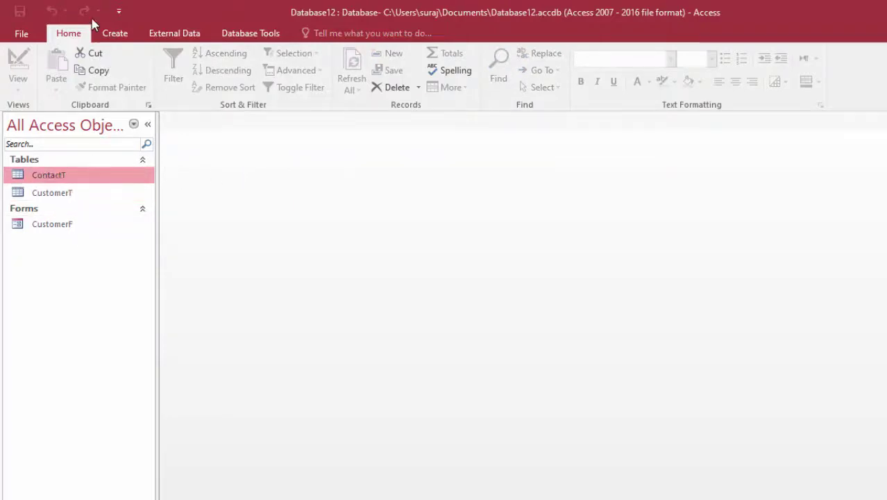
left_click(113, 33)
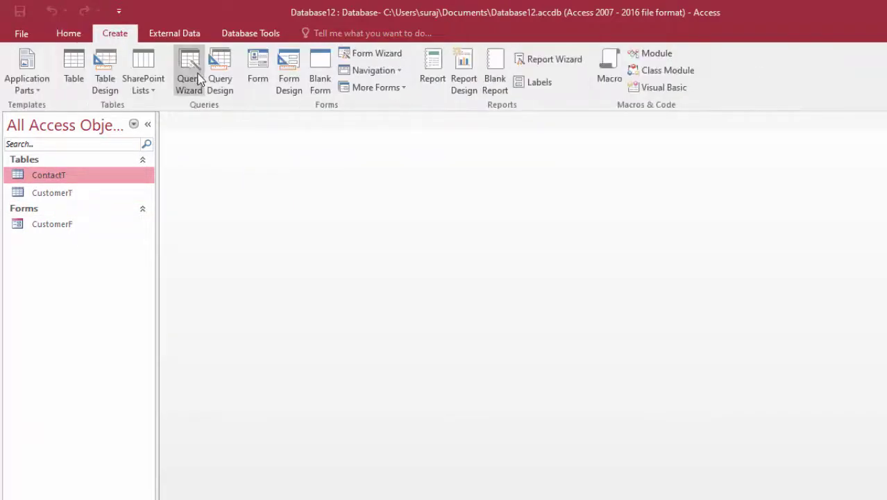
left_click(251, 78)
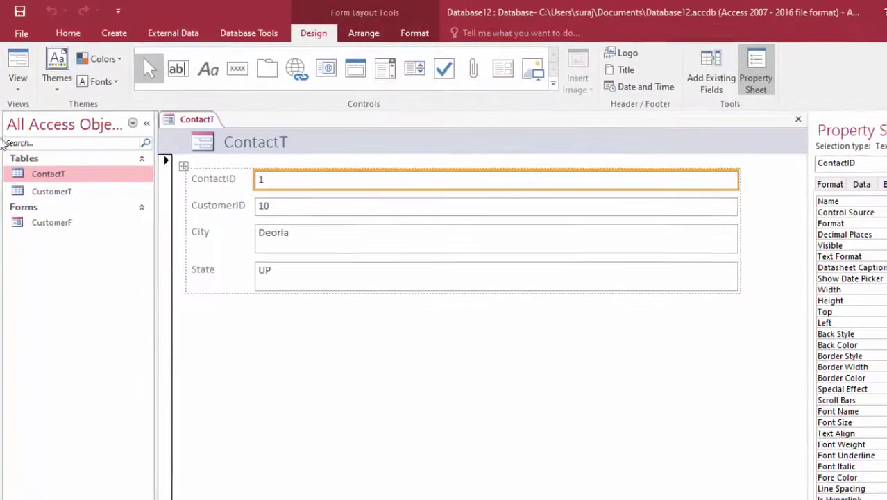
left_click(17, 78)
left_click(28, 173)
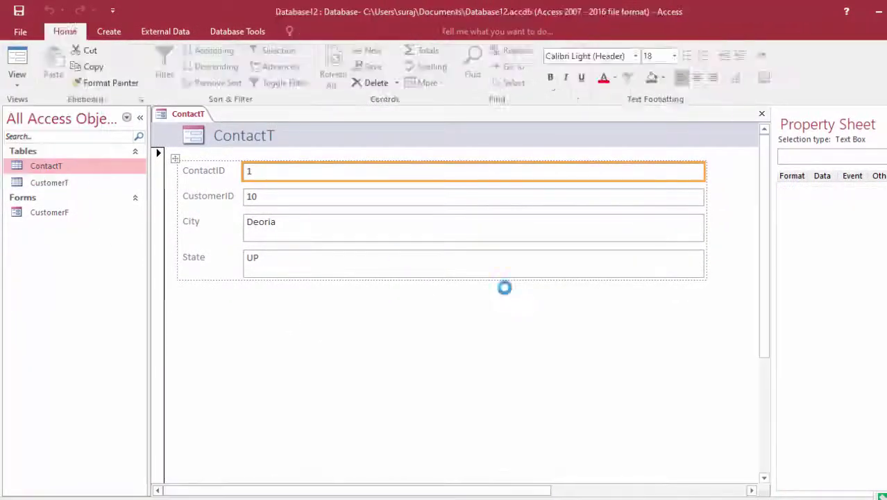
Step: Make the Detail section taller and narrow the text boxes to about half width
left_click_drag(412, 322, 417, 375)
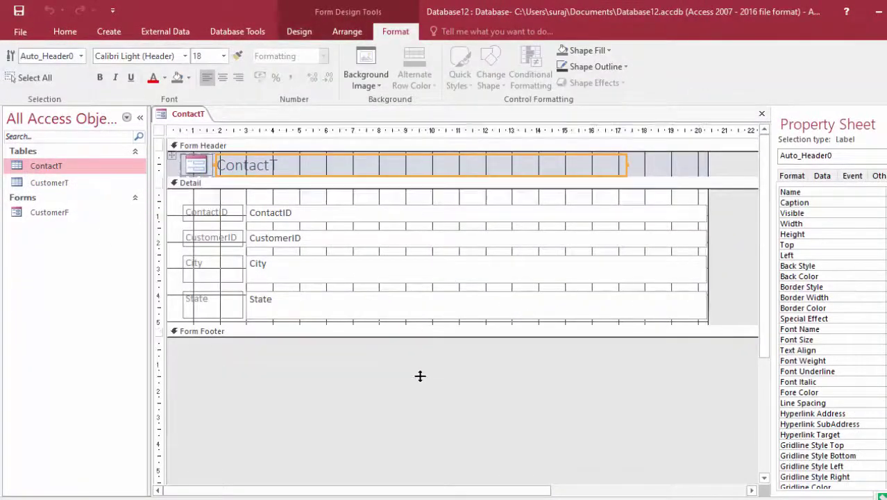
left_click(580, 224)
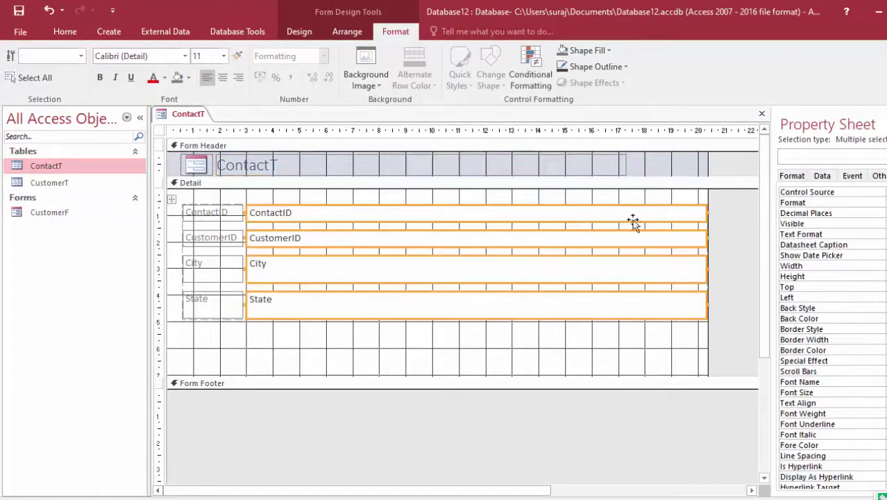
left_click(709, 213)
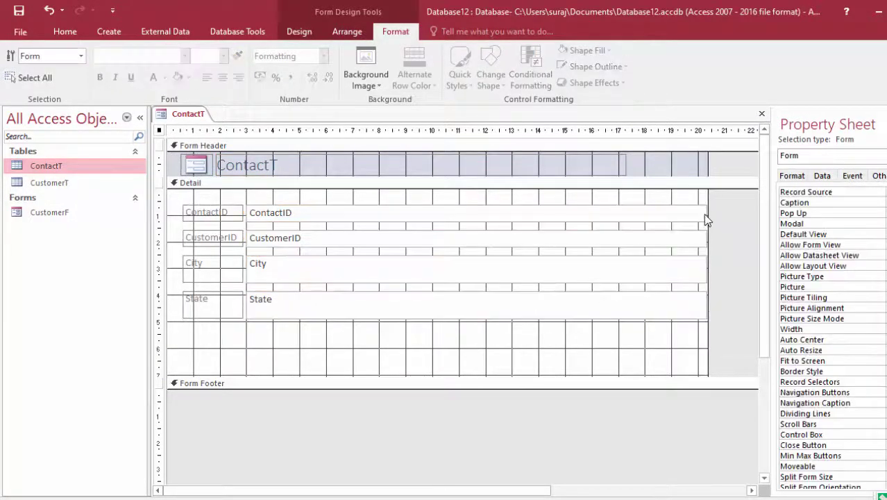
left_click(689, 221)
left_click_drag(705, 215, 449, 222)
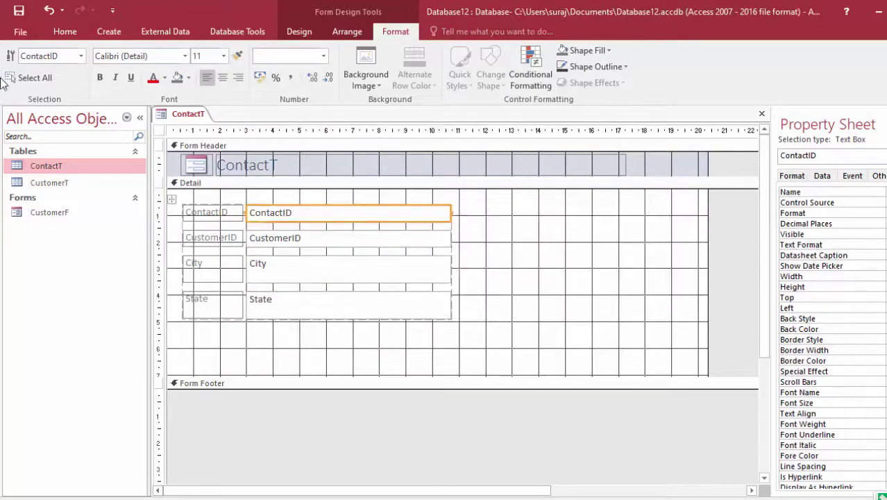
Step: Save the contact form as ContactF and select it under Forms
left_click(19, 10)
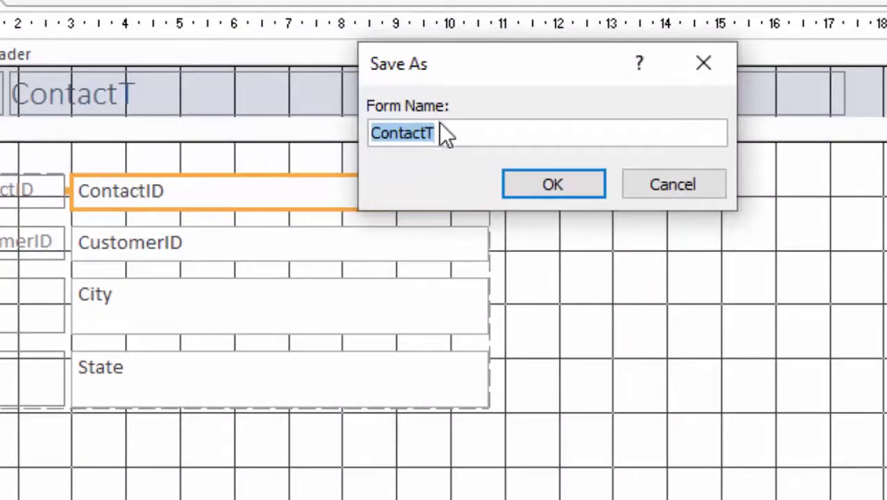
left_click(442, 132)
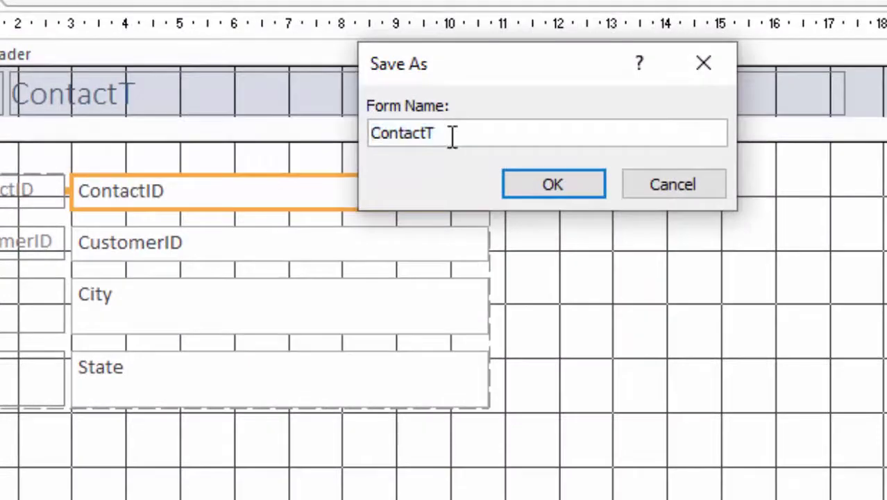
type("F")
key("Return")
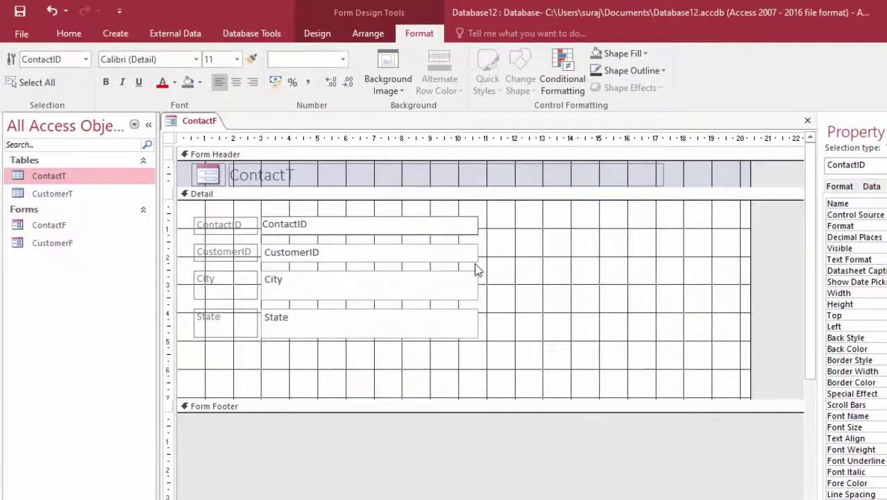
left_click(508, 336)
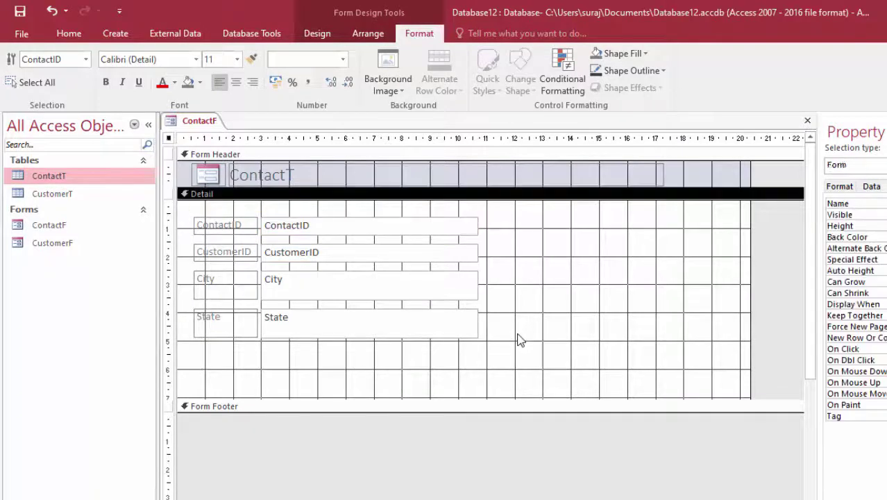
left_click(66, 226)
Step: Open CustomerF in Design View
left_click(77, 251)
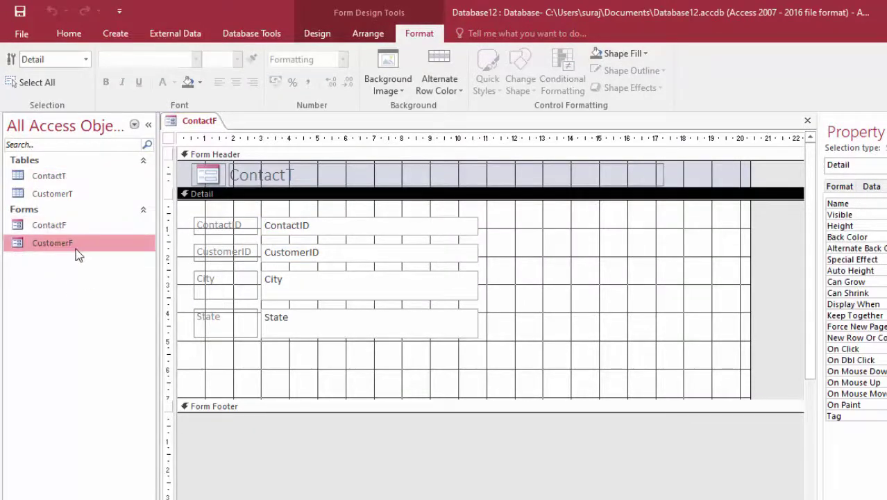
double_click(76, 248)
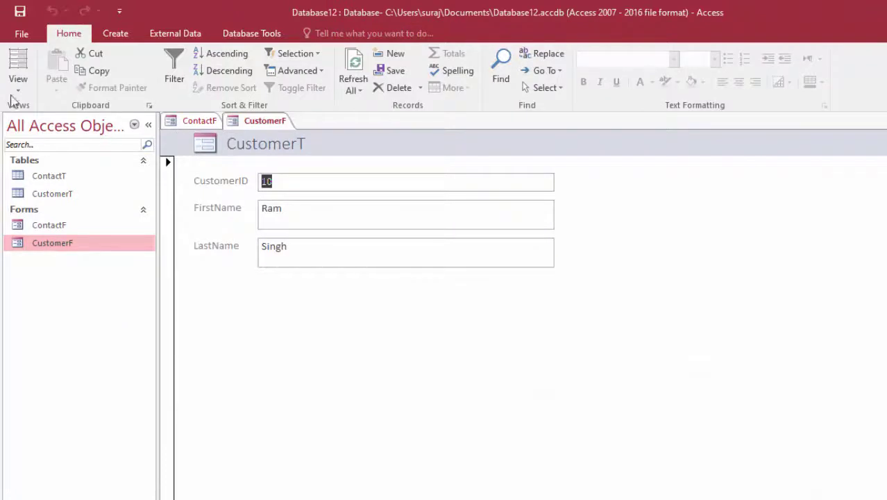
left_click(18, 83)
left_click(62, 180)
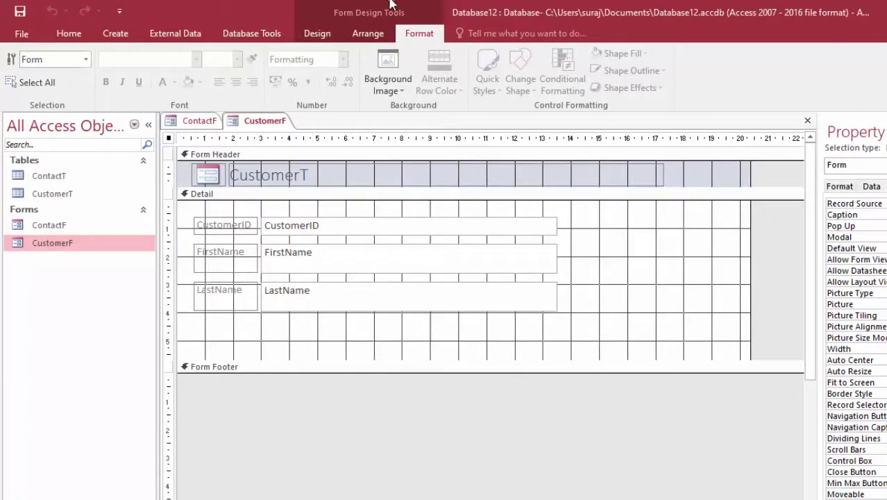
Step: Draw a command button below LastName and choose Form Operations > Open Form
left_click(318, 36)
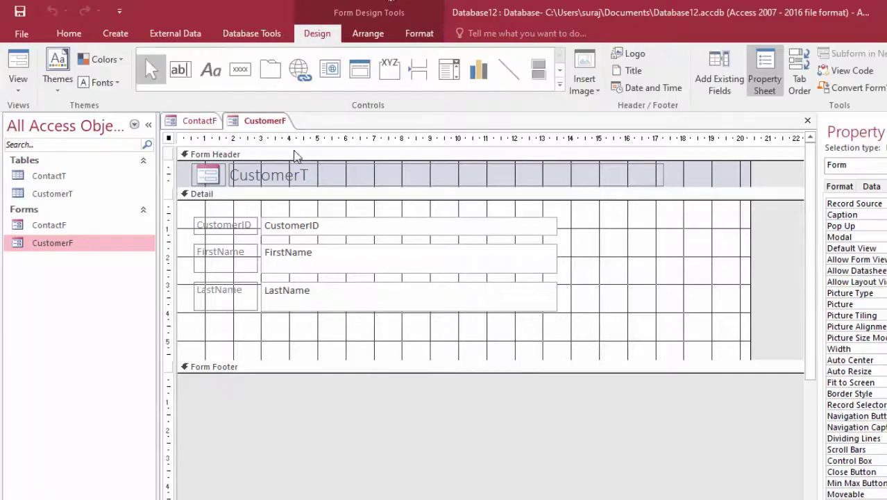
left_click(240, 72)
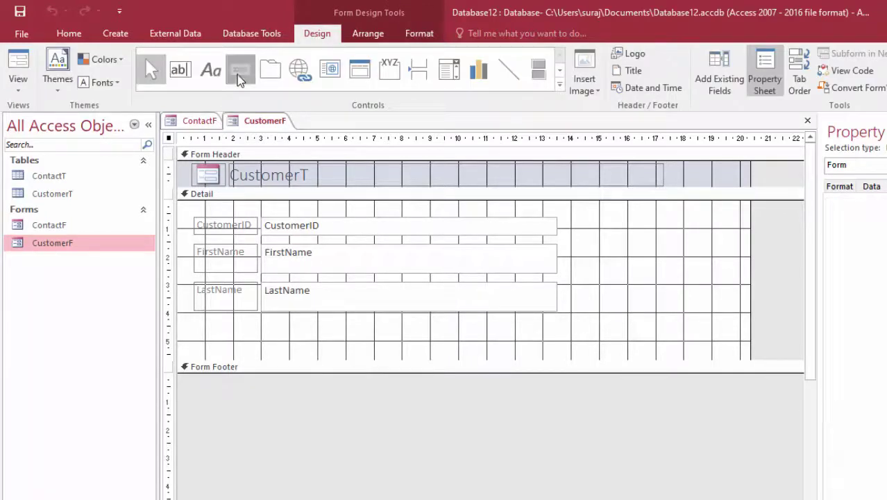
mouse_move(396, 320)
left_mouse_down()
mouse_move(429, 335)
mouse_move(515, 348)
left_mouse_up()
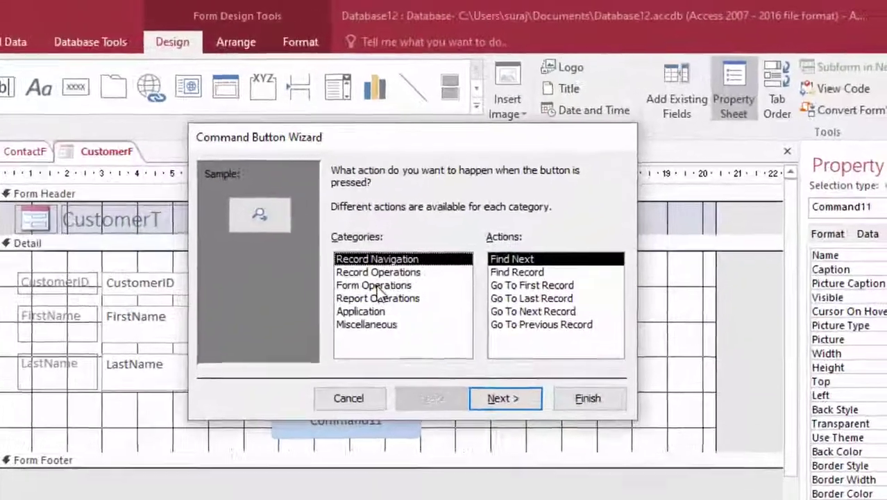
left_click(485, 226)
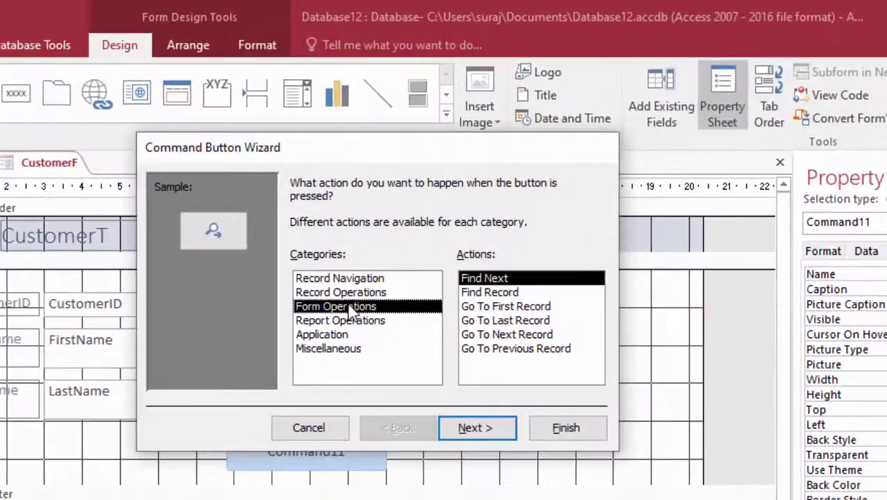
left_click(489, 309)
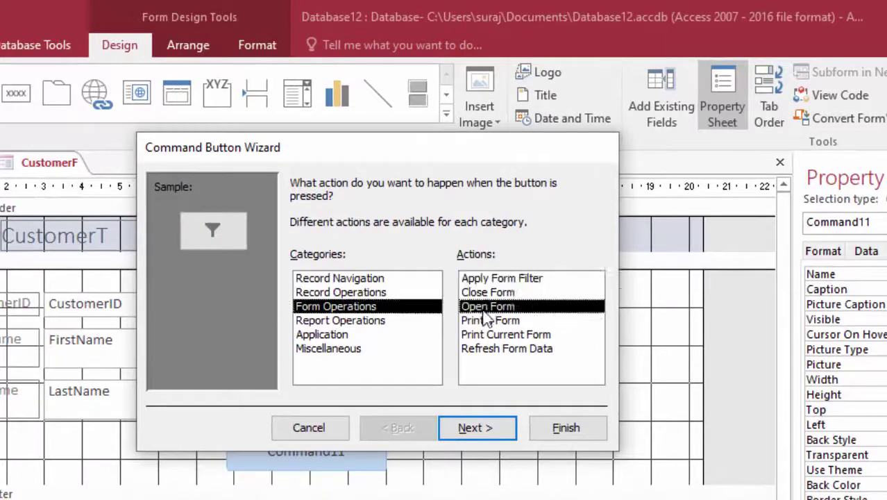
Step: Choose ContactF as the form the button opens
left_click(488, 425)
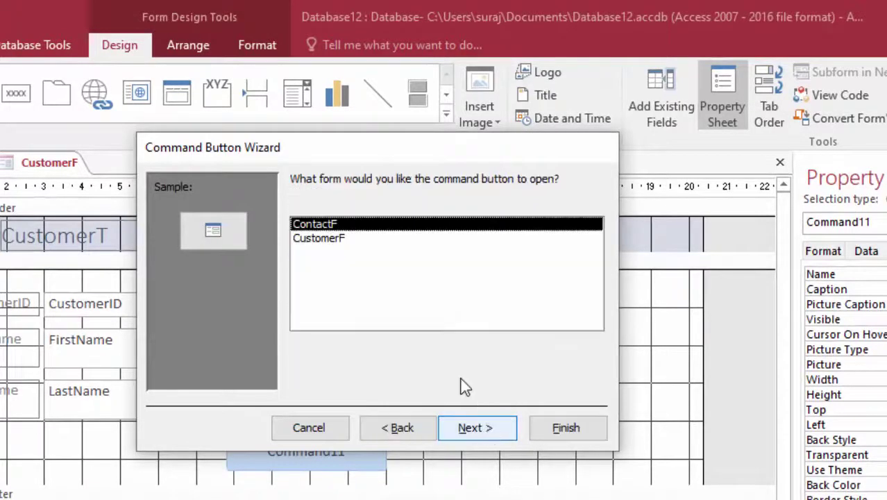
left_click(331, 241)
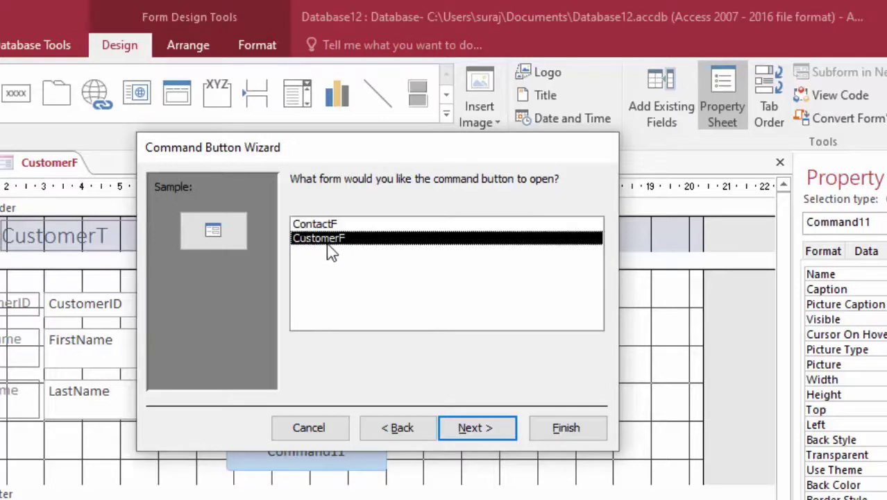
left_click(341, 224)
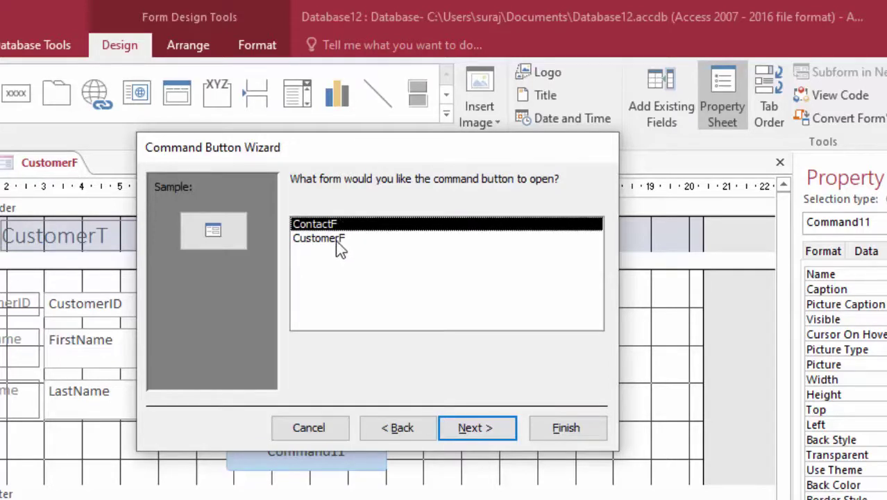
Step: Filter ContactF to specific data by matching CustomerF's CustomerID to ContactF's CustomerID
left_click(474, 429)
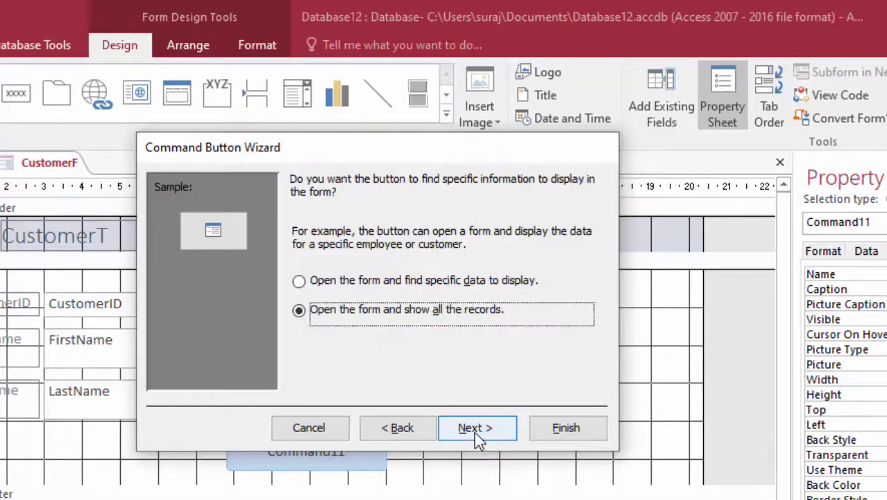
left_click(299, 282)
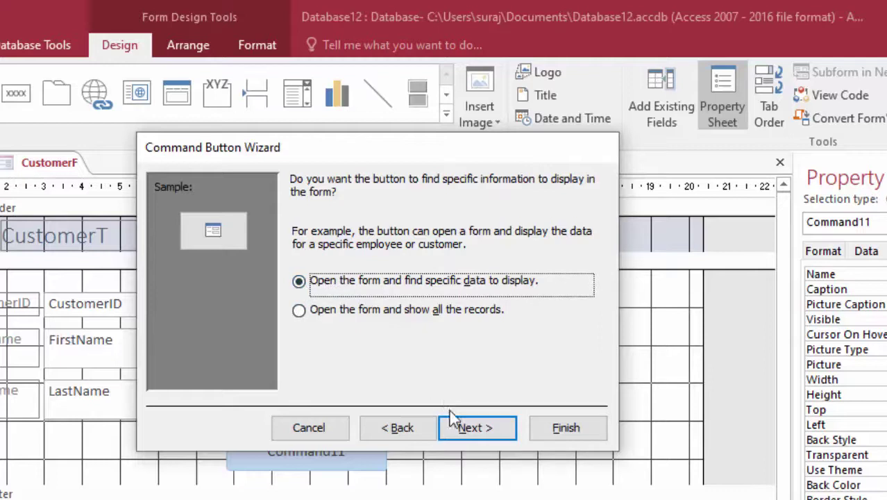
left_click(470, 428)
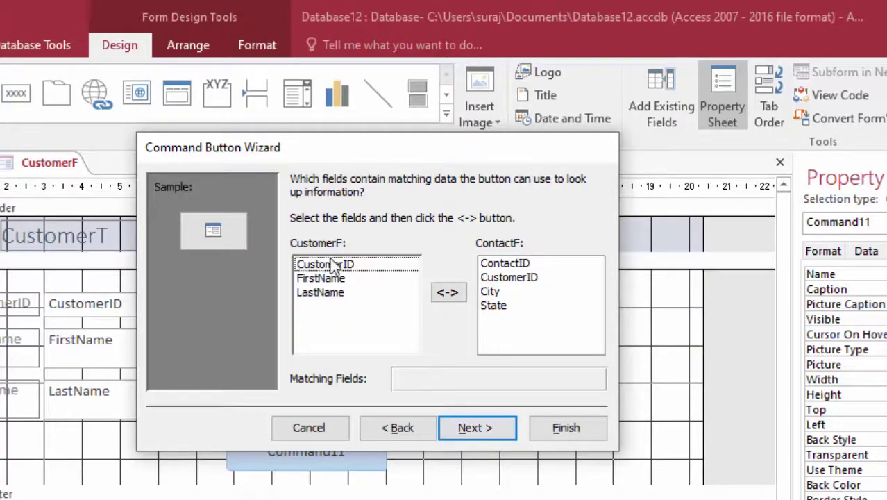
left_click(390, 271)
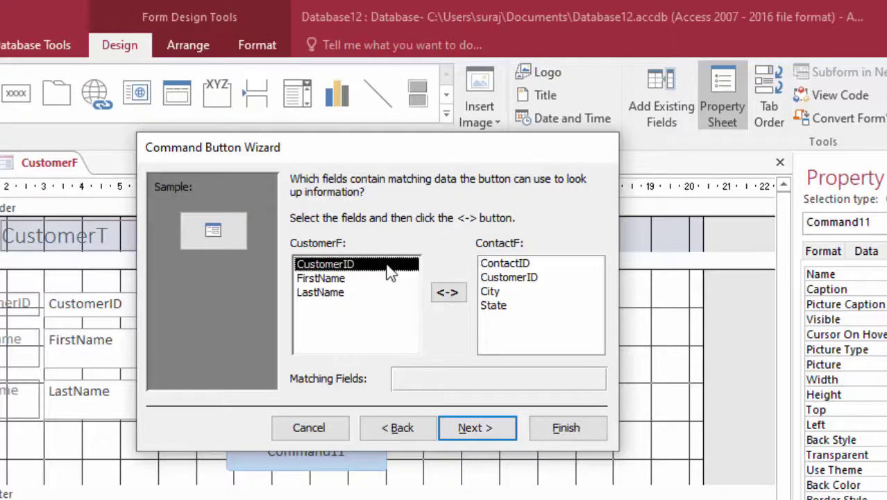
left_click(507, 281)
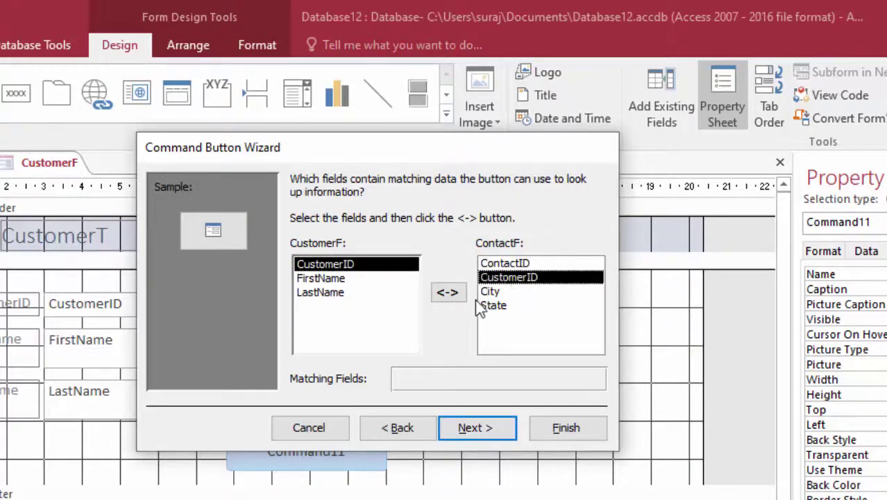
left_click(447, 292)
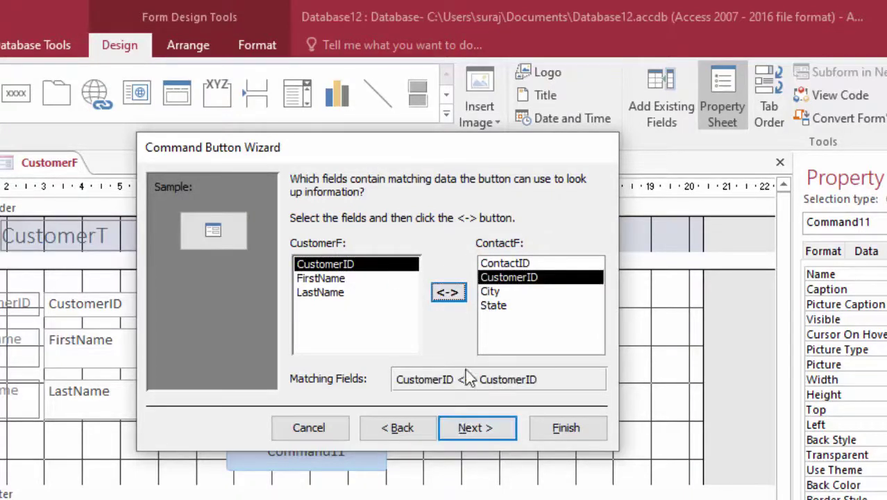
left_click(494, 427)
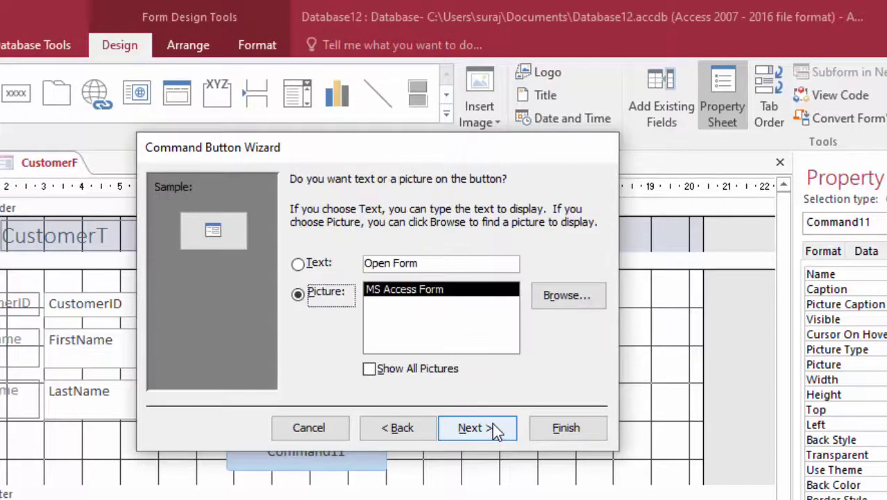
Step: Caption the button with the text 'Open Related Record'
left_click(298, 263)
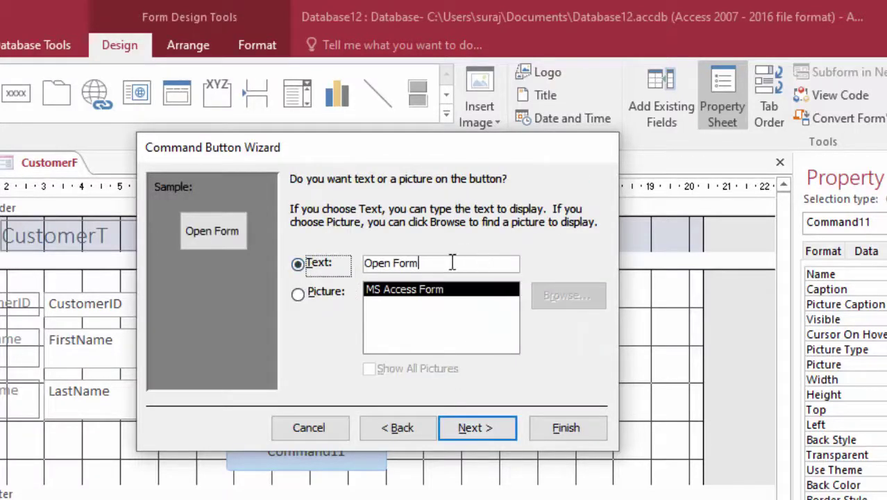
left_click_drag(452, 261, 268, 257)
key("BackSpace")
type("O")
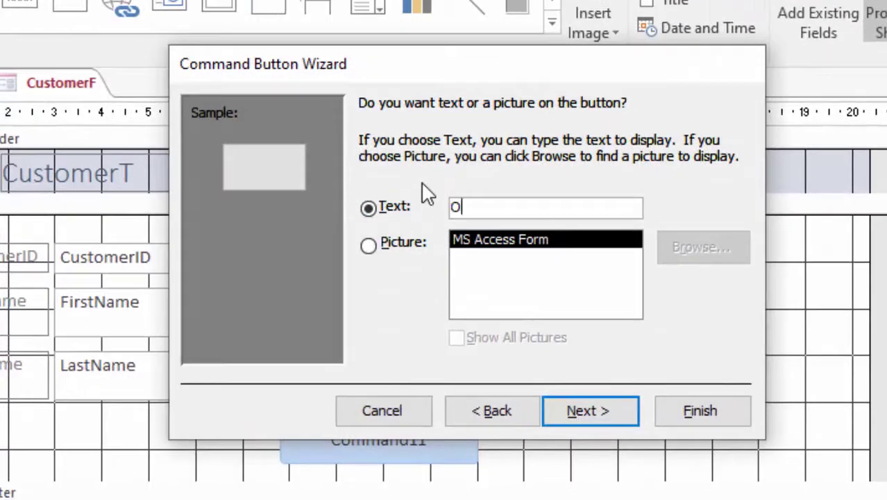
type("pen")
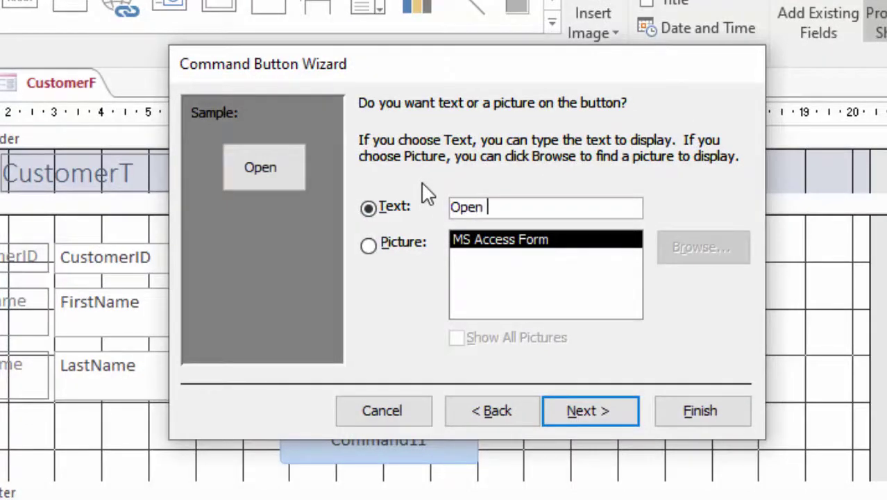
type(" Rela")
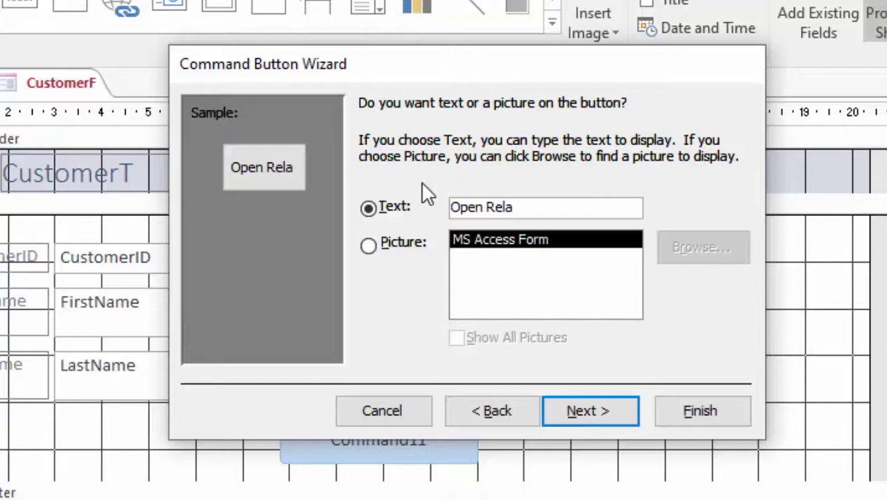
type("ted ")
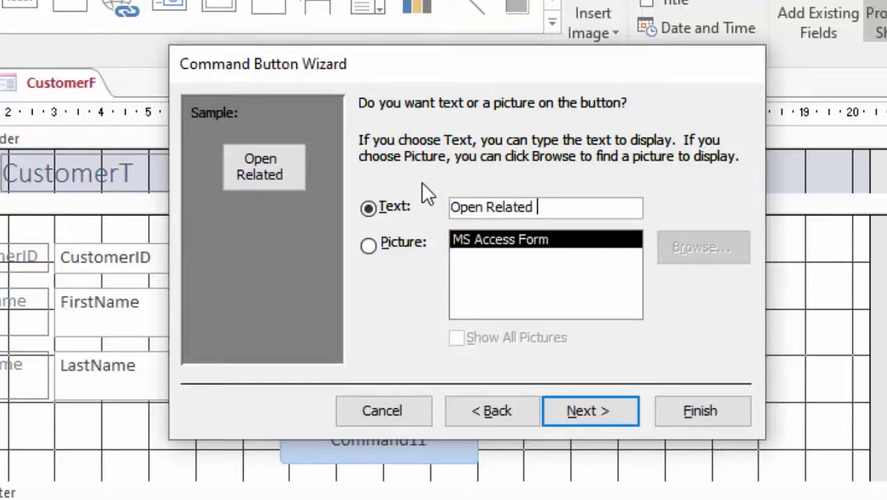
type("Record")
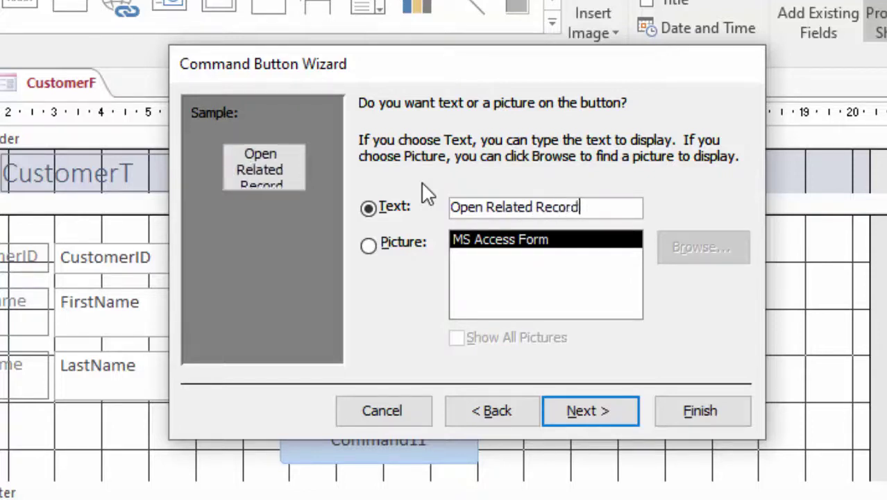
left_click(609, 410)
Step: Finish the wizard, save CustomerF, hide the Property Sheet, and close ContactF without saving
left_click(716, 419)
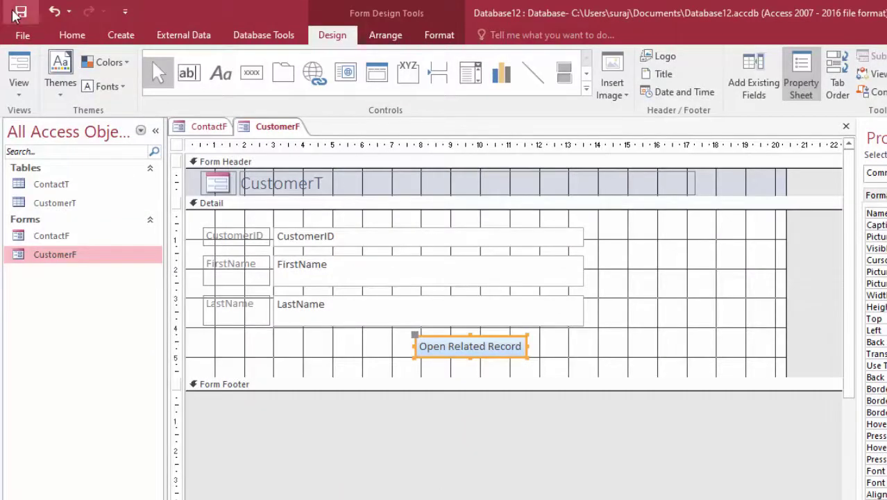
left_click(18, 68)
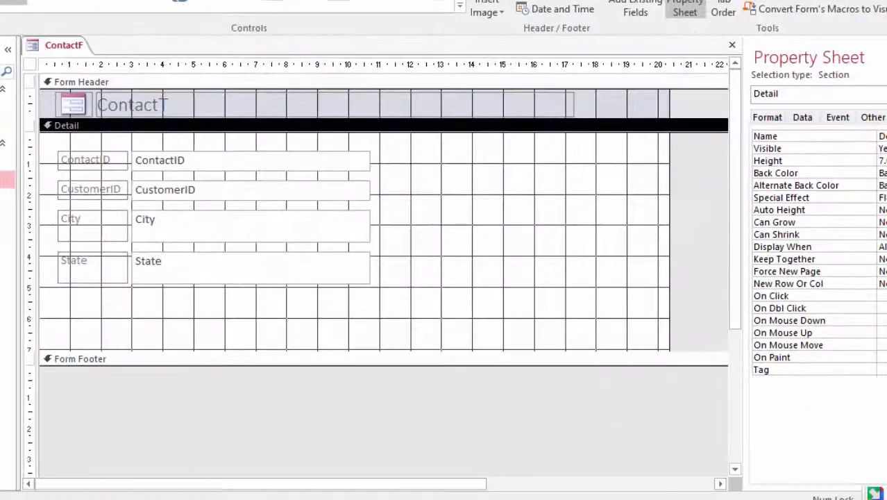
key("F4")
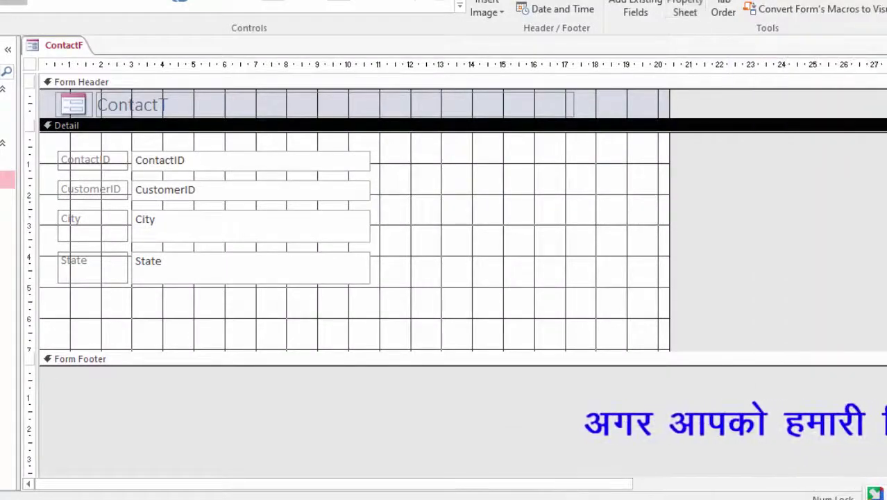
key("ctrl+w")
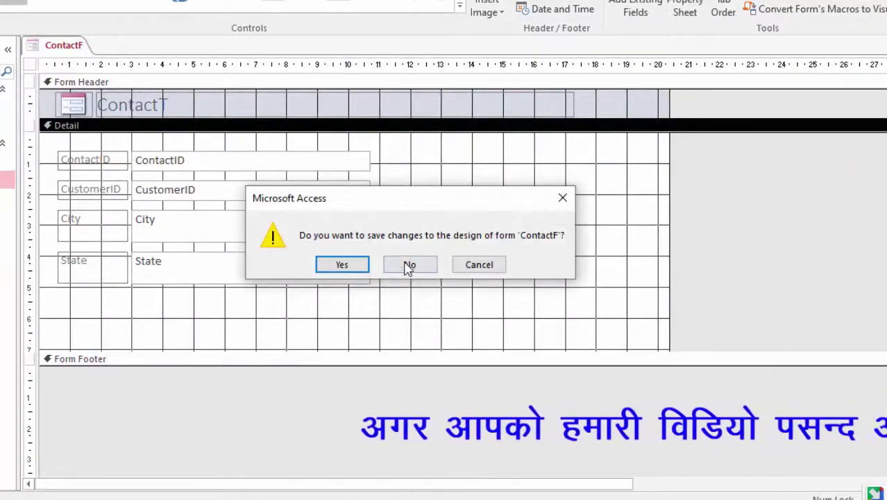
left_click(407, 263)
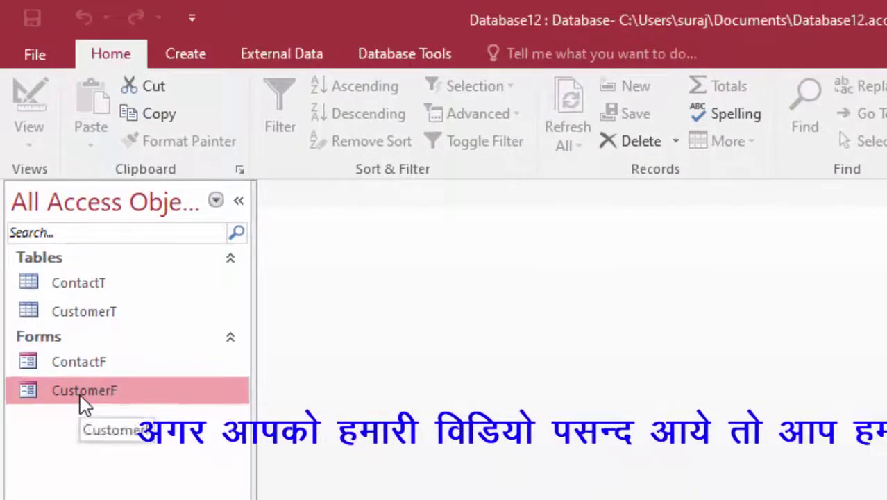
Step: Open CustomerF and test the button on customer 10's contact, then close ContactF
double_click(56, 378)
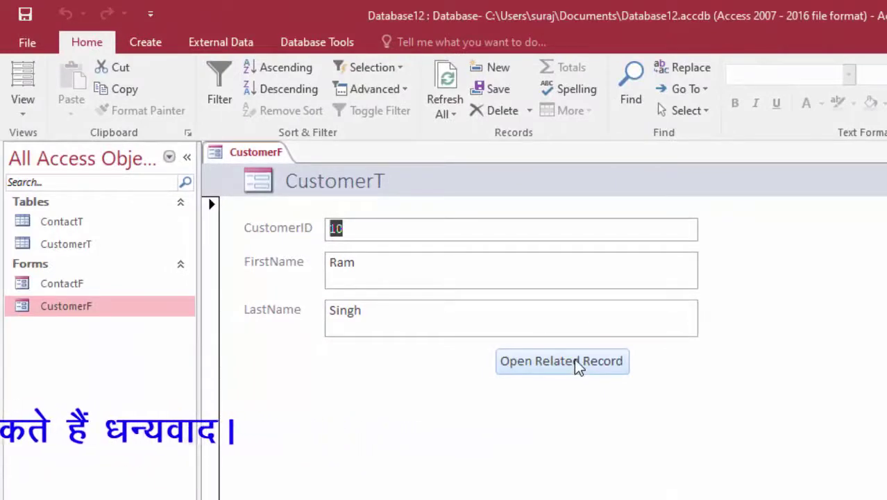
left_click(574, 359)
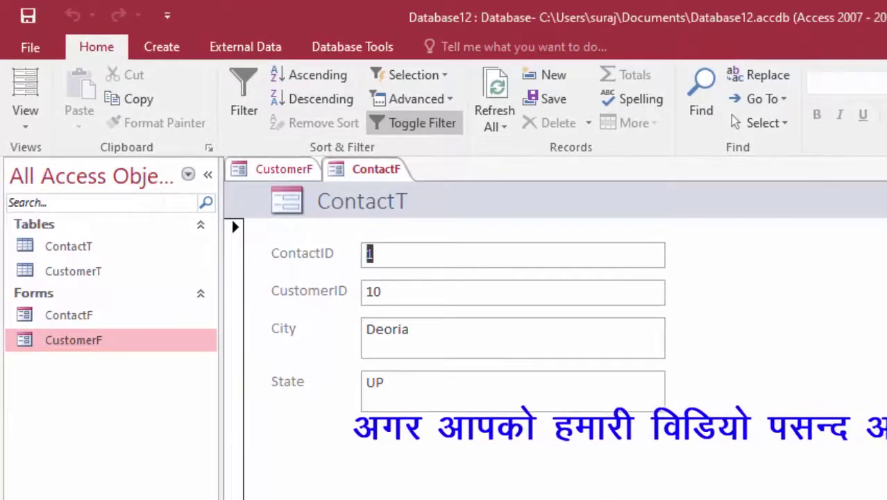
key("ctrl+w")
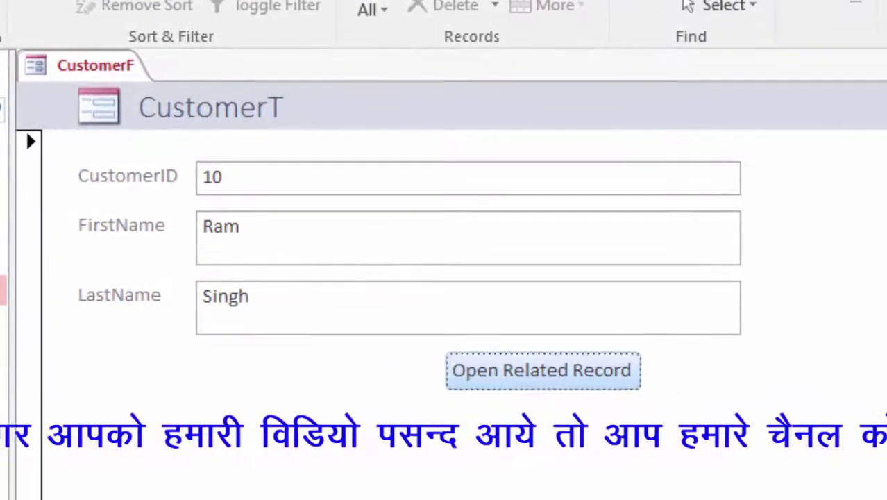
Step: Test the button on customers 20 and 30, ending on the Patna, Bihar contact
key("Page_Down")
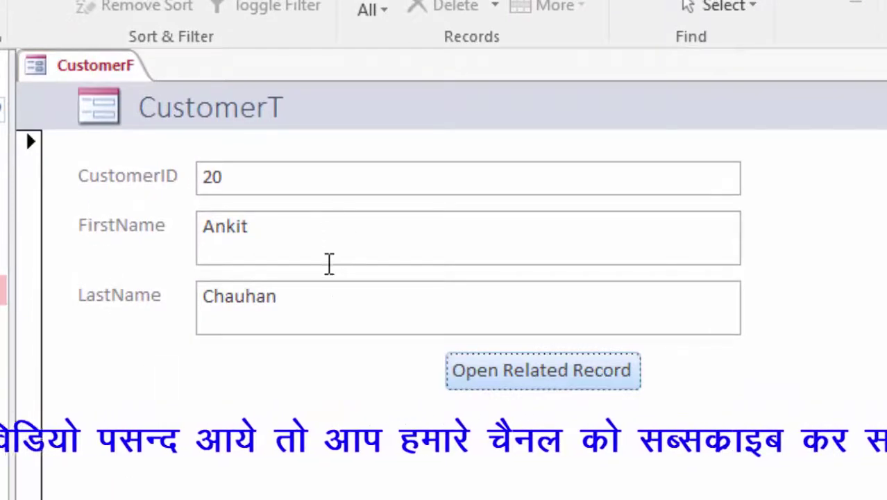
left_click(498, 372)
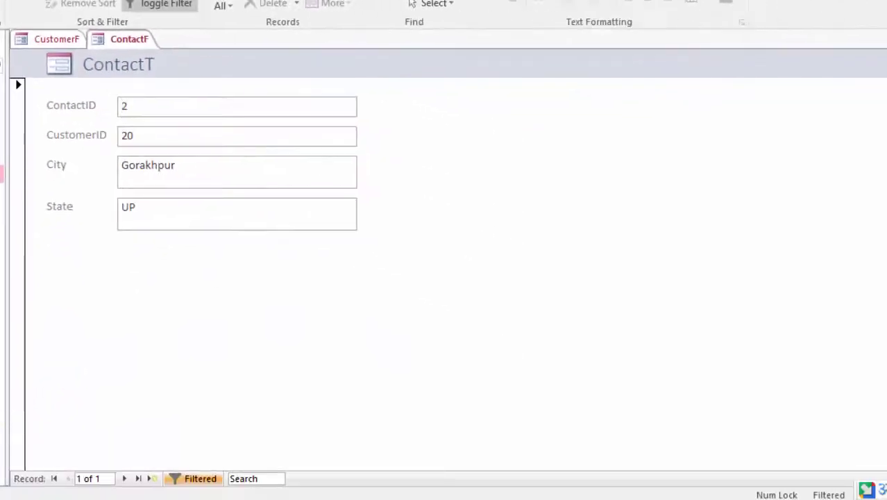
key("ctrl+w")
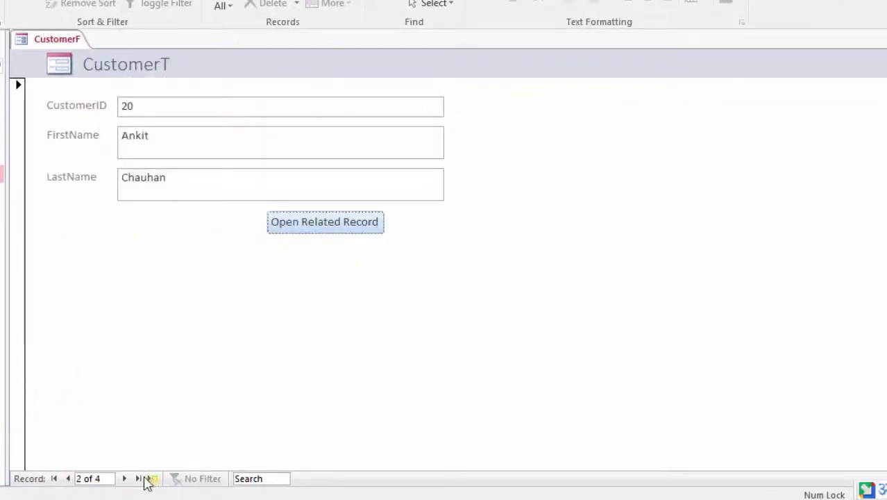
left_click(125, 478)
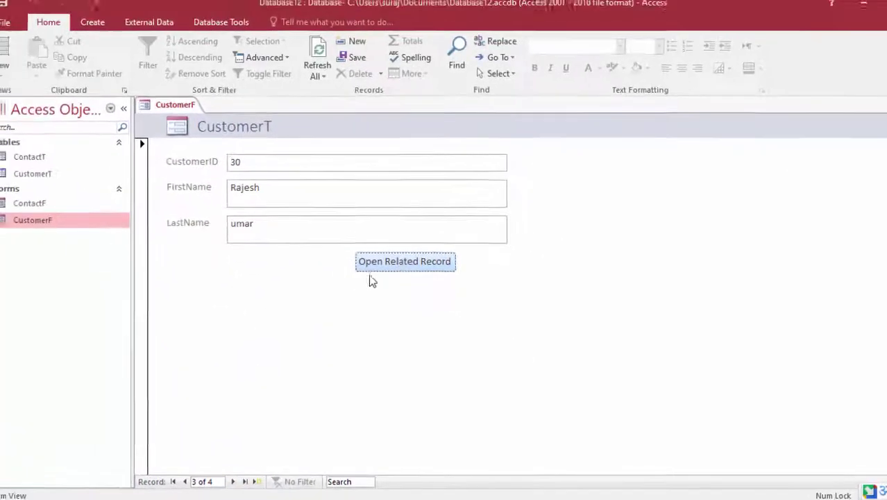
left_click(393, 270)
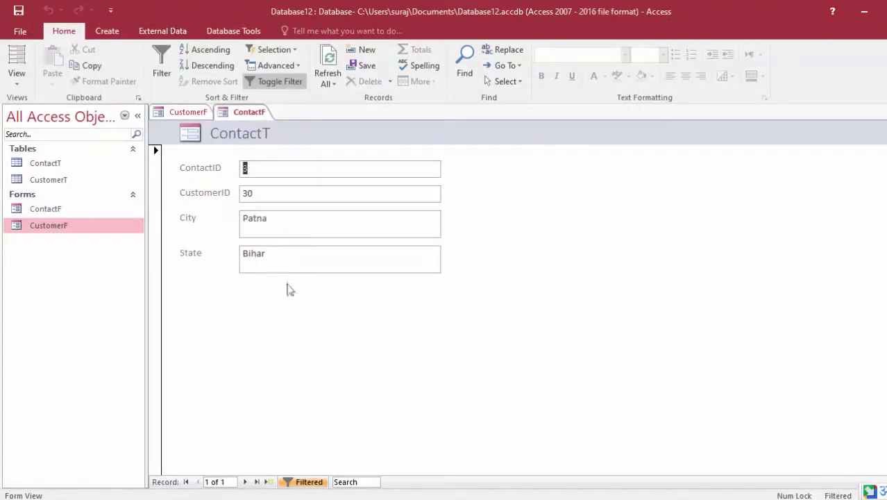